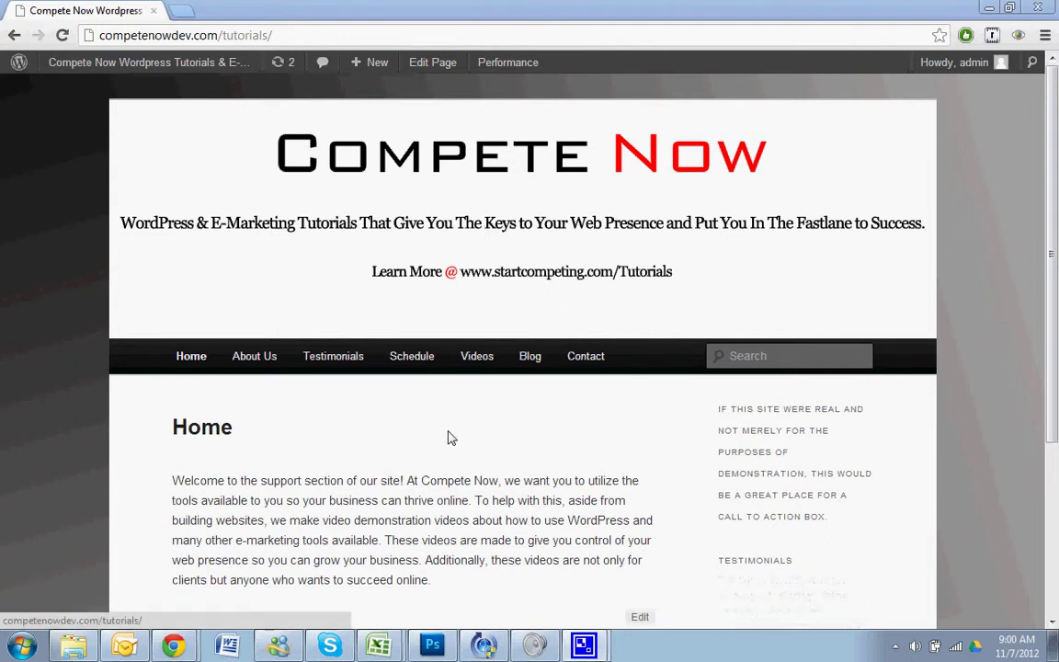
Step: Open the Blog page and scroll through Test Blog Post 2 and its subscribe notice
click(533, 360)
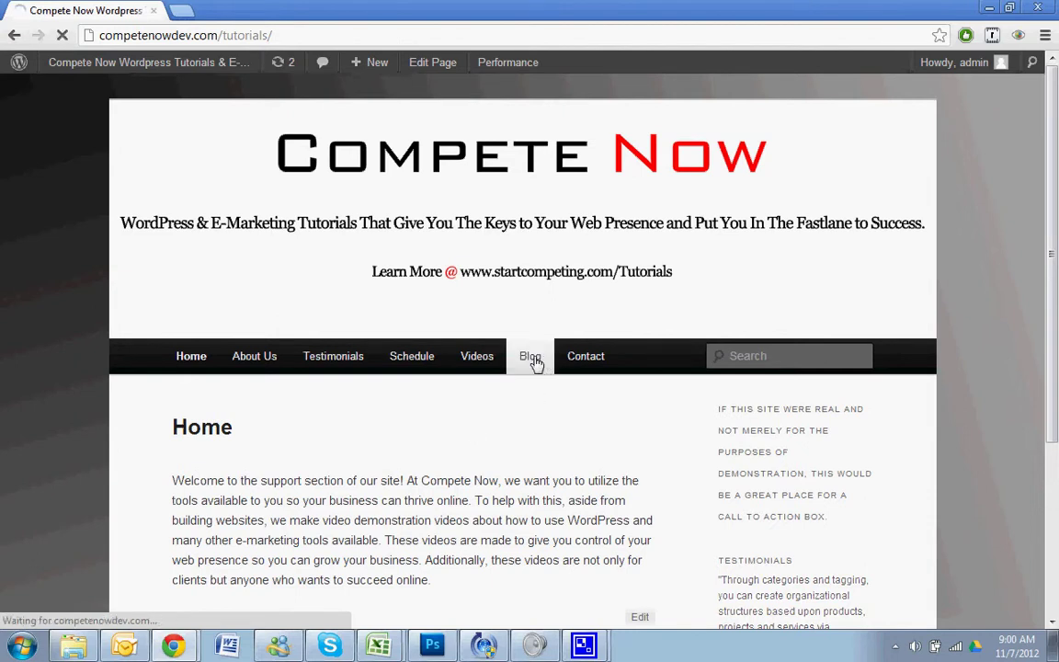
scroll(407, 405, down, 1)
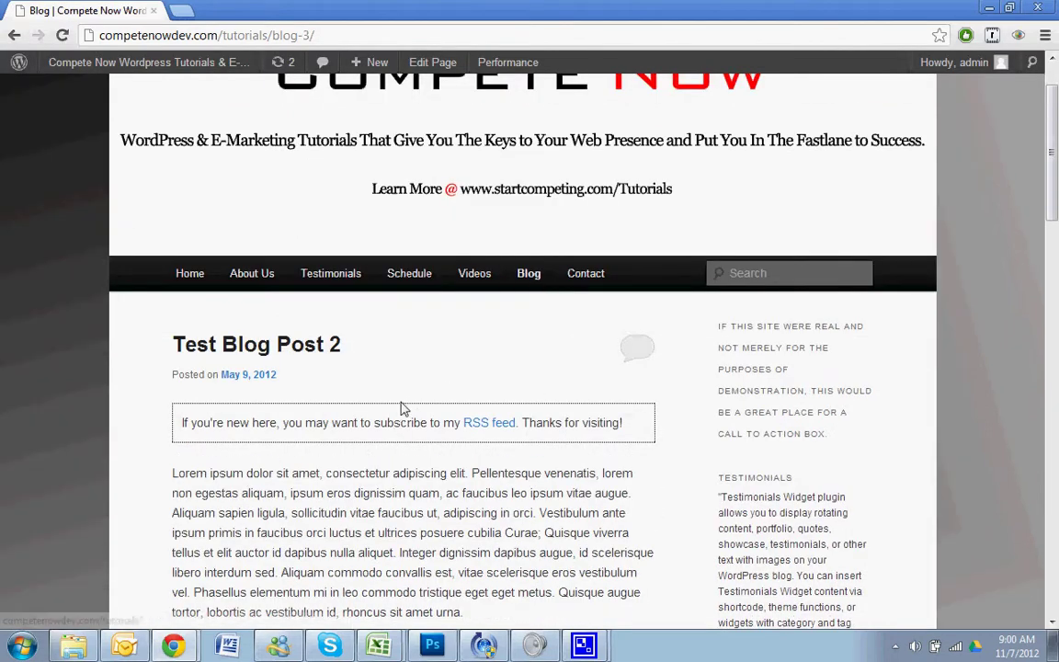
scroll(182, 425, down, 1)
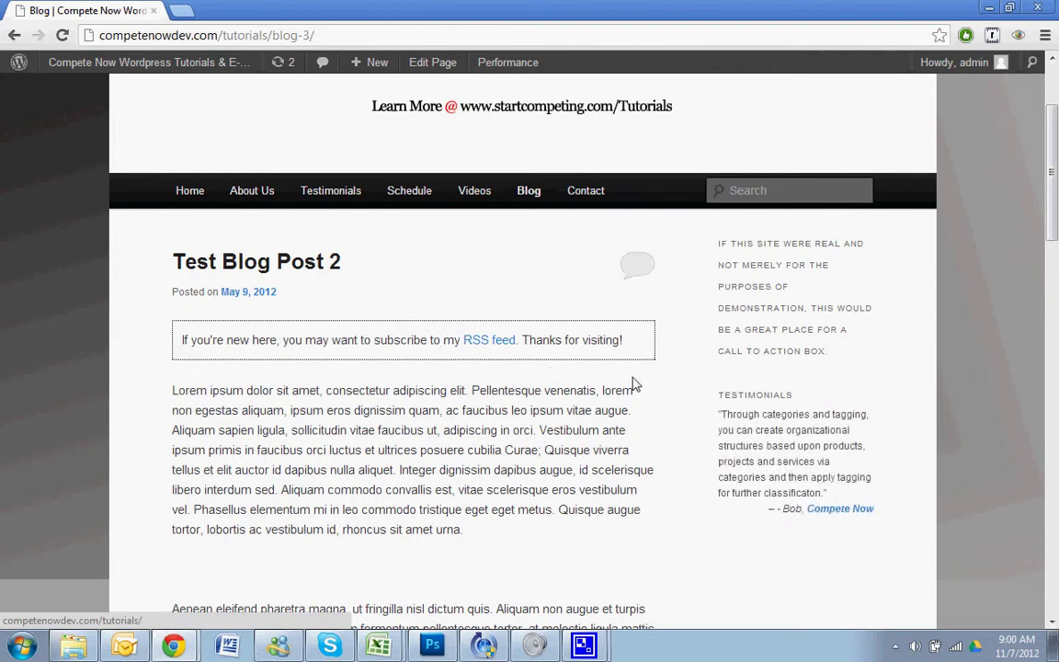
scroll(558, 391, down, 3)
scroll(559, 390, down, 3)
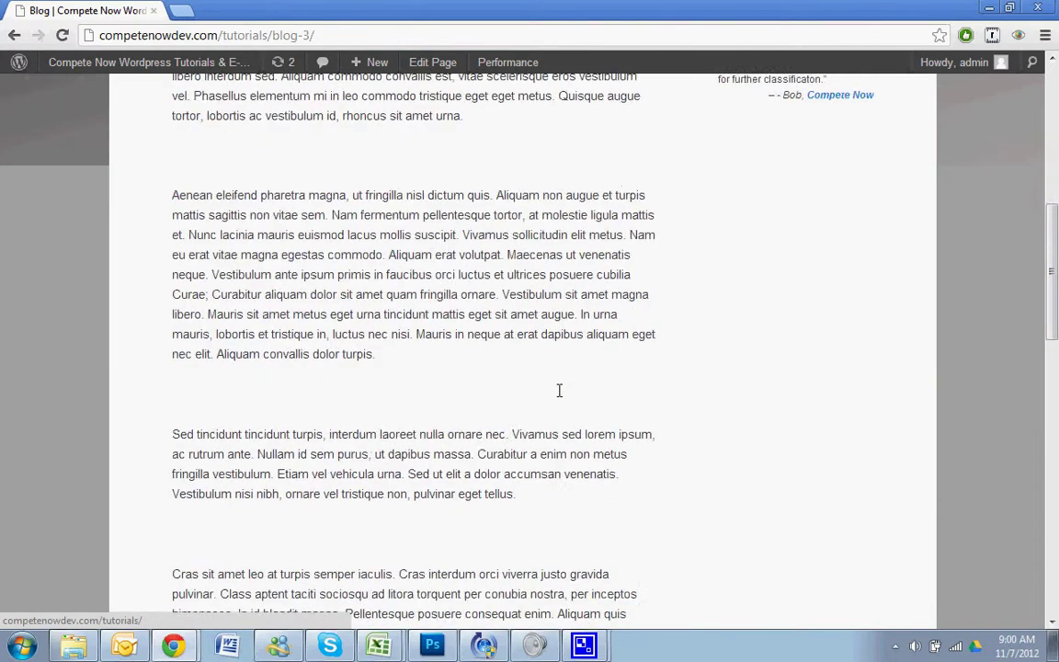
scroll(558, 391, up, 8)
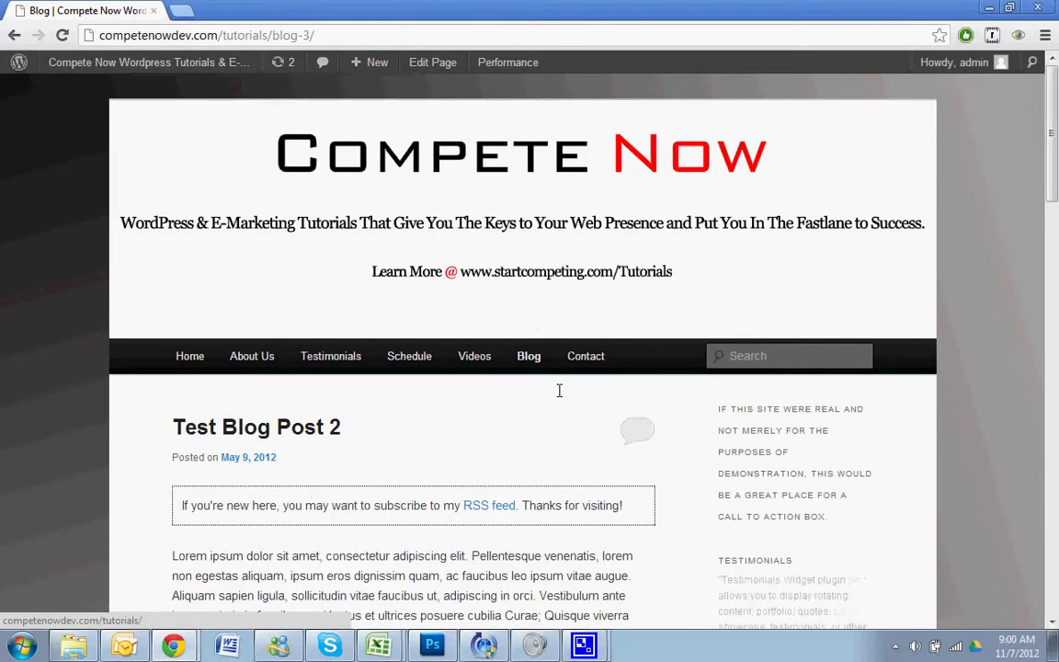
Step: Go to the admin dashboard and open Plugins > Add New
click(129, 88)
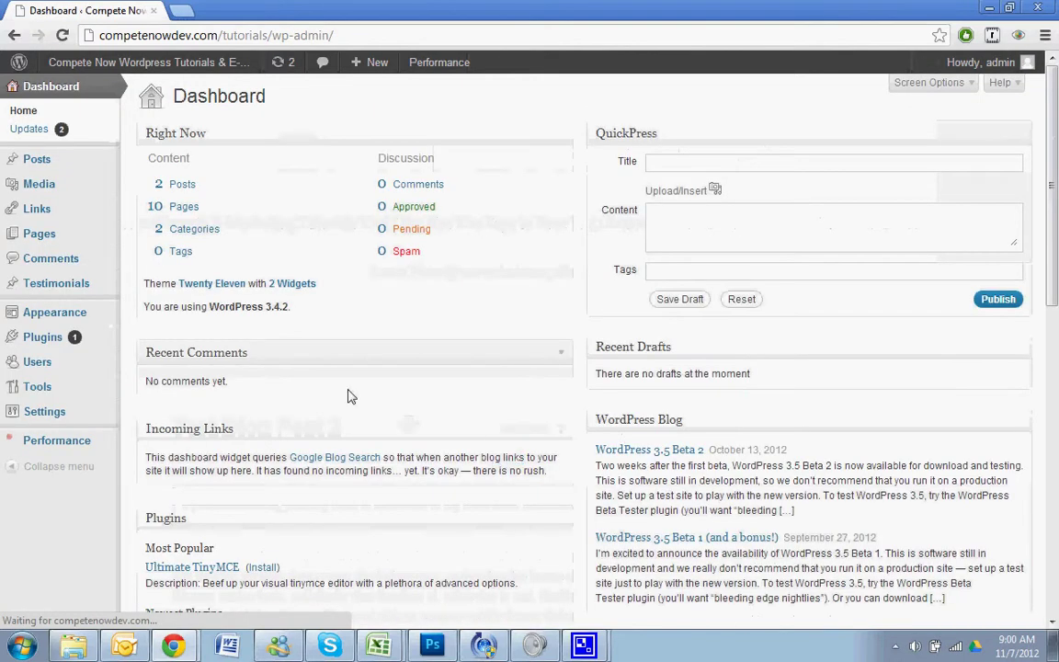
mouse_move(101, 341)
click(138, 358)
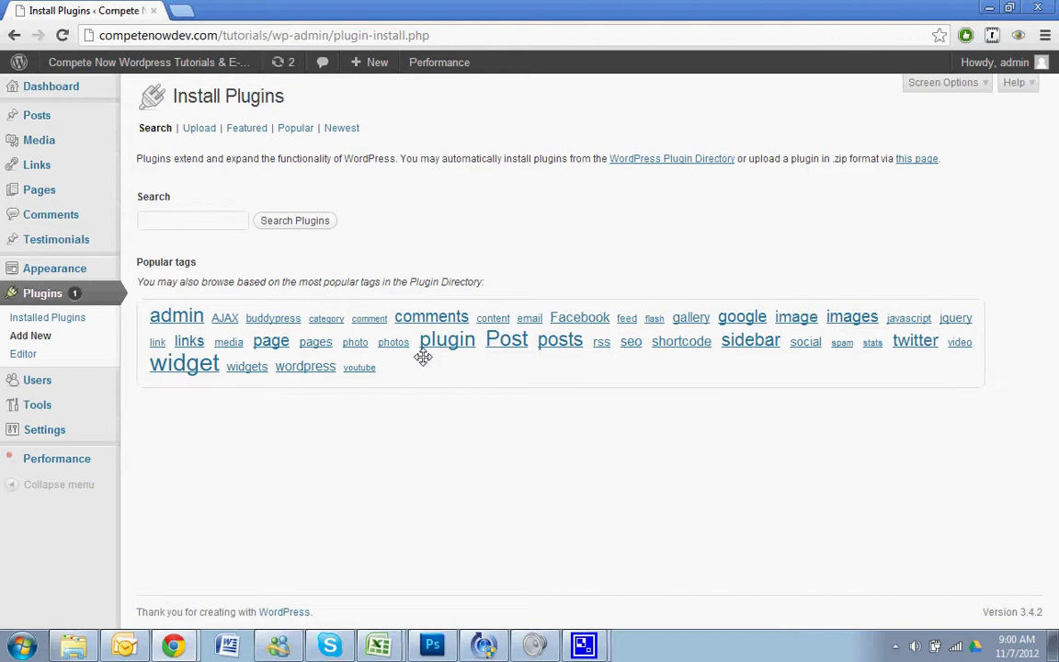
Step: Search plugins for 'What Would Seth Godin Do' and open its settings page
click(195, 221)
text(What)
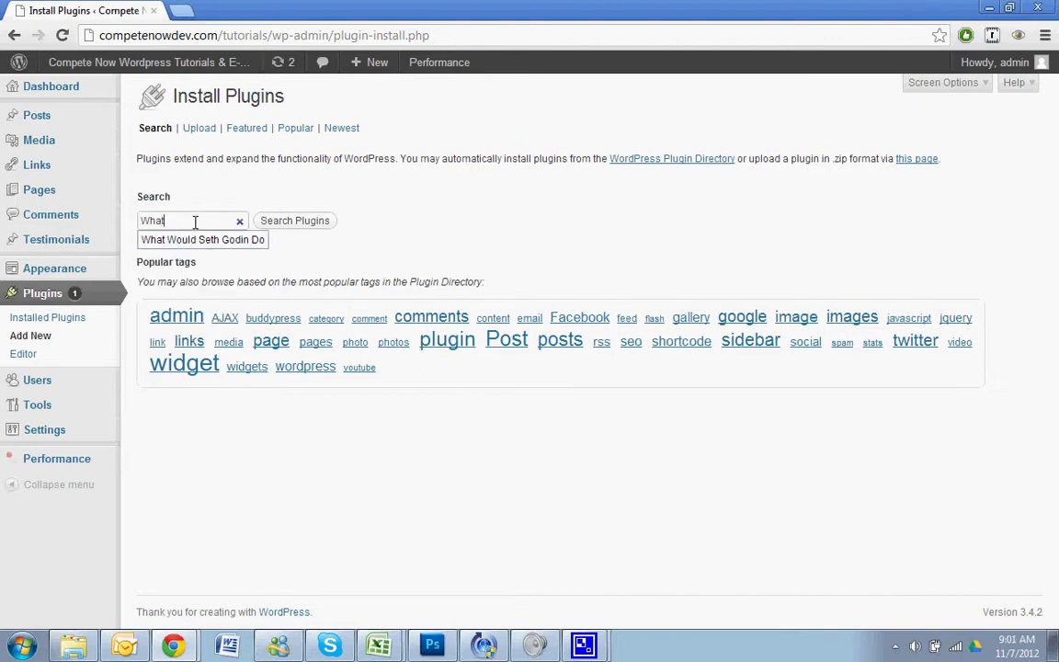
click(193, 239)
click(294, 220)
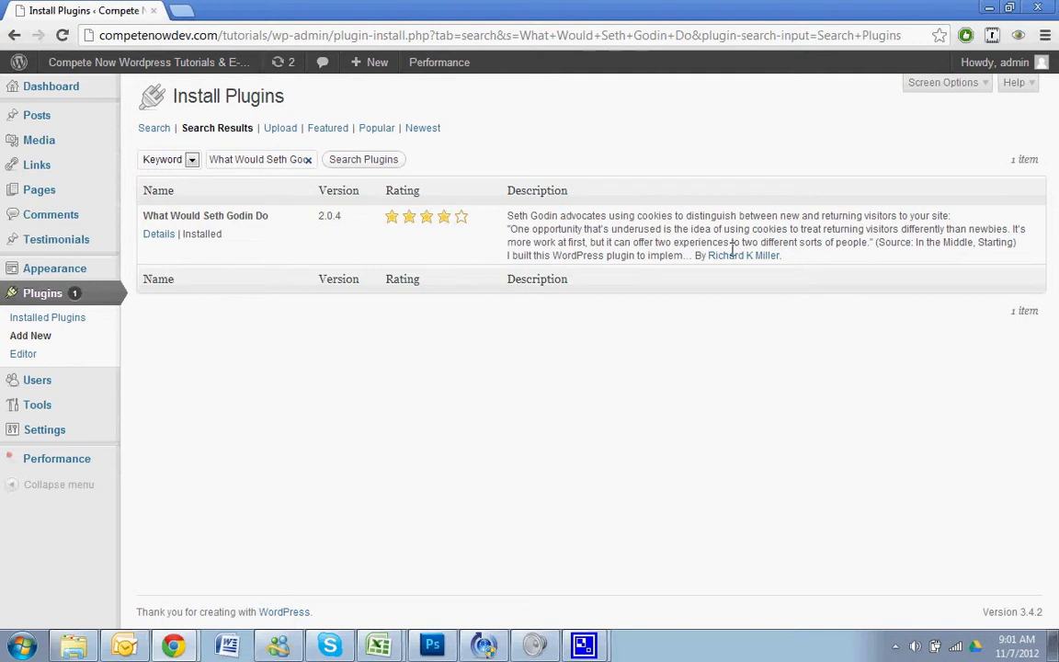
mouse_move(73, 273)
mouse_move(34, 429)
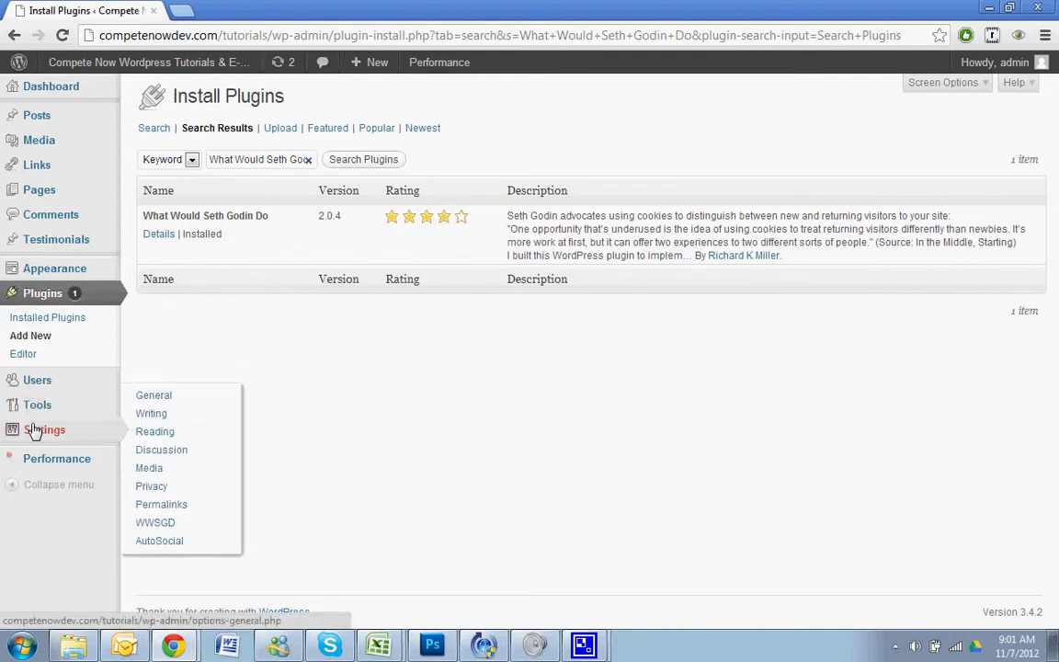
click(145, 523)
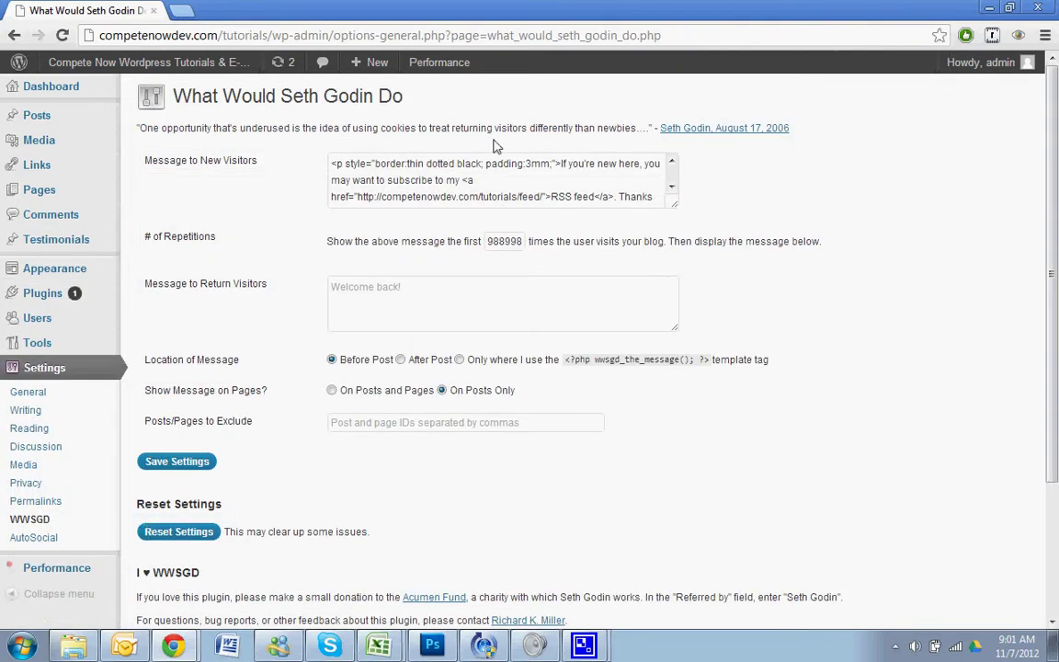
Step: Check the feed URL in Message to New Visitors and select the repetitions value 988998
click(431, 175)
text(/)
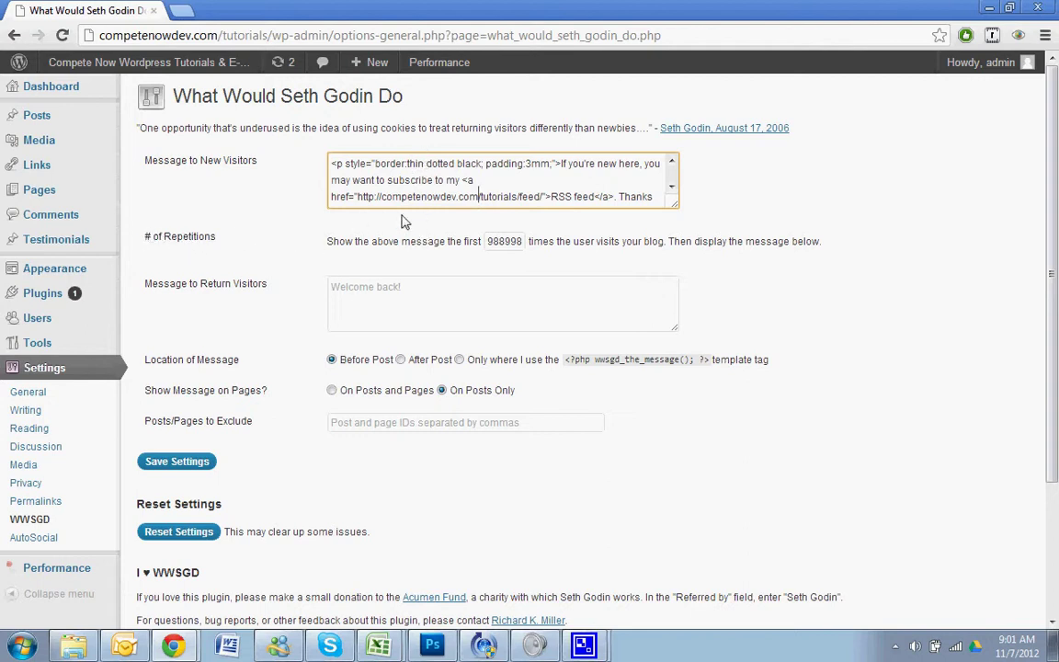
click(495, 241)
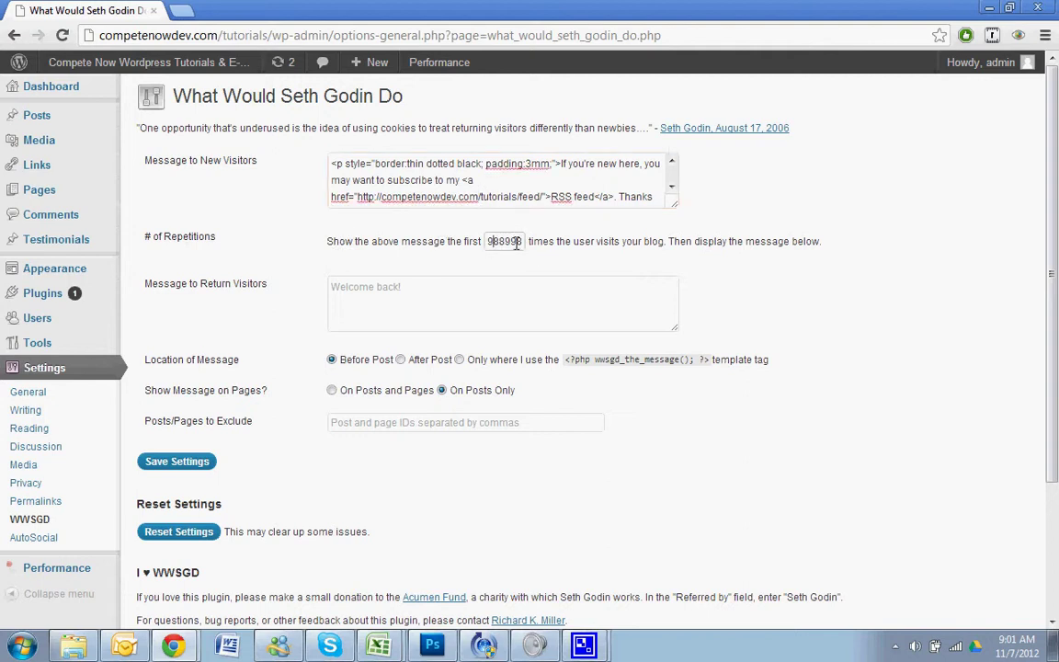
double_click(503, 241)
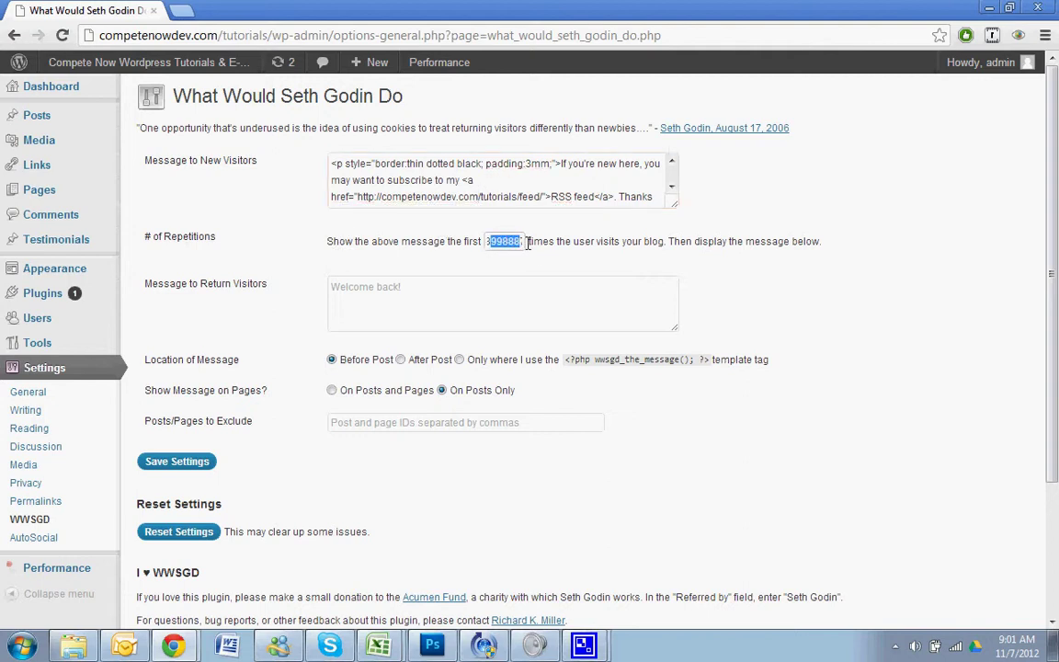
key(Down)
click(513, 242)
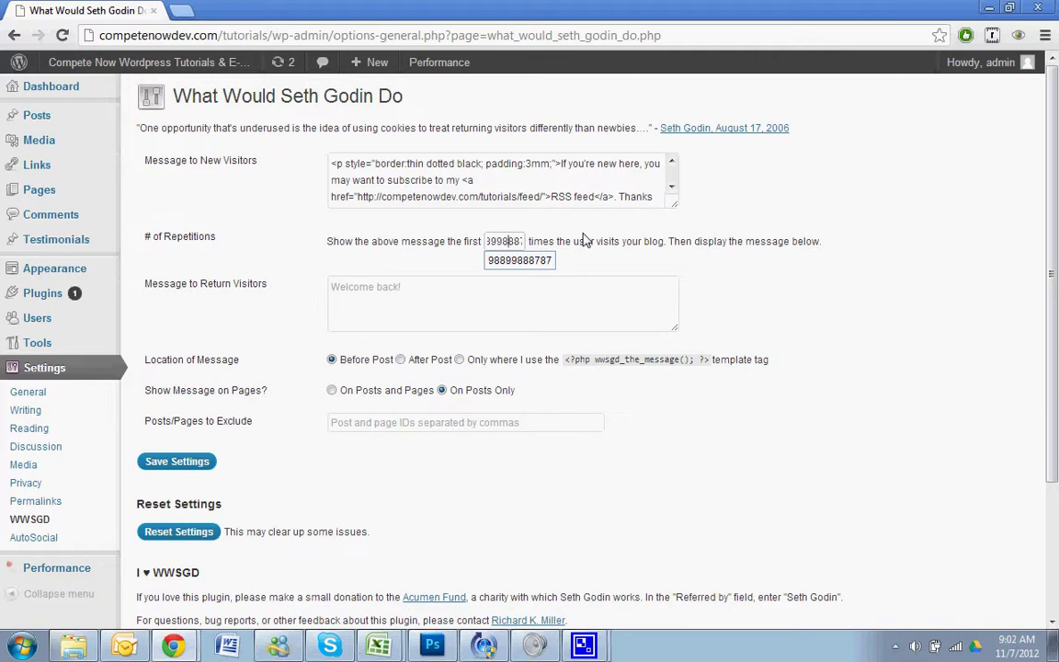
double_click(501, 241)
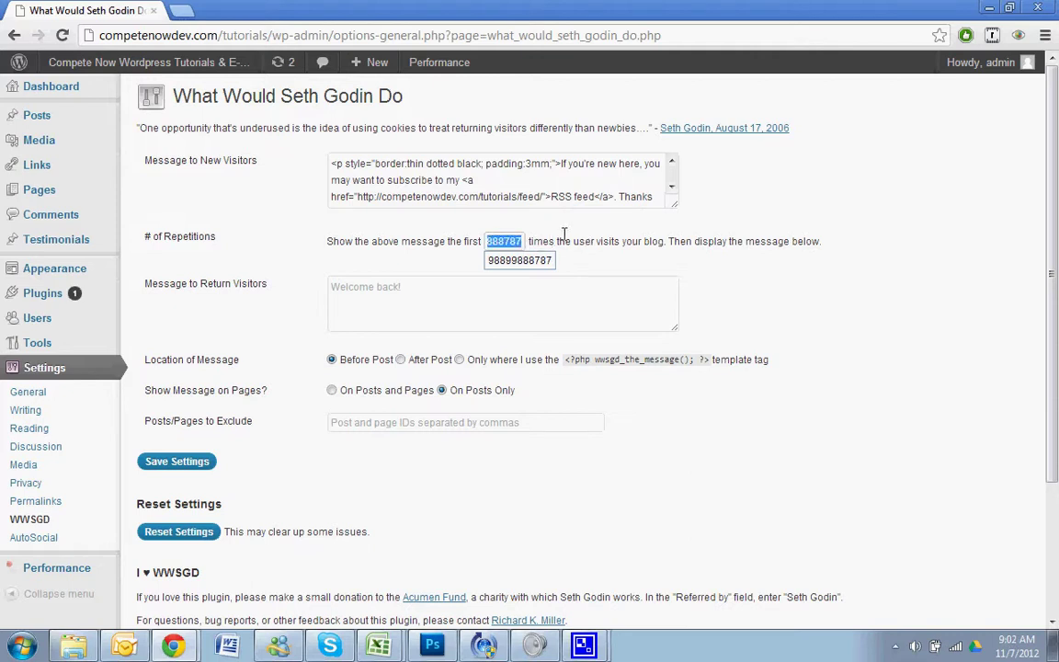
click(486, 245)
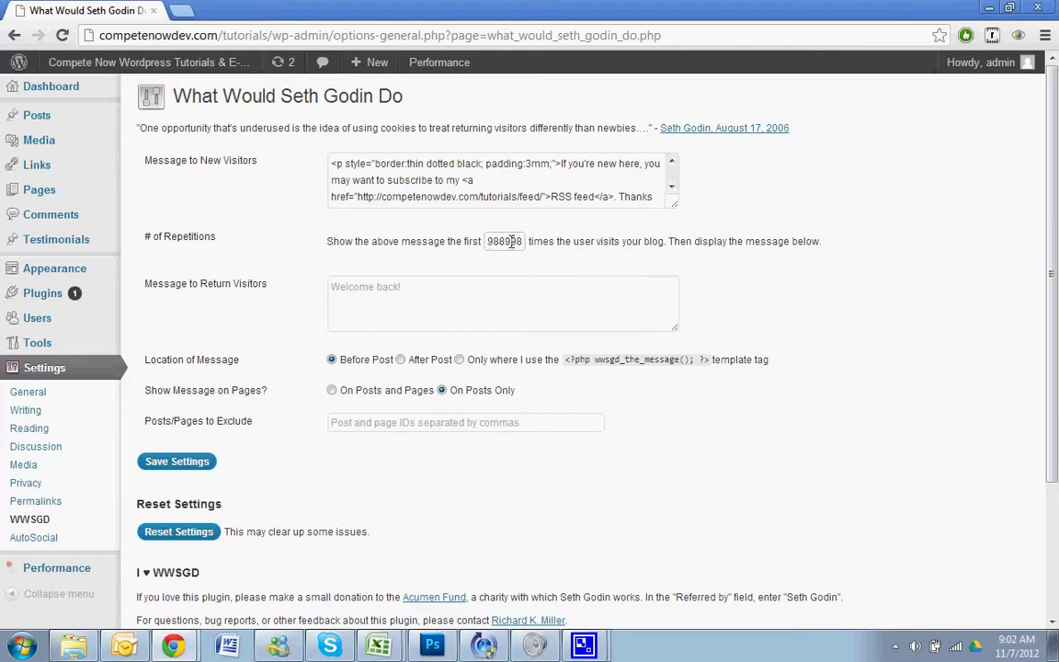
click(509, 242)
double_click(510, 242)
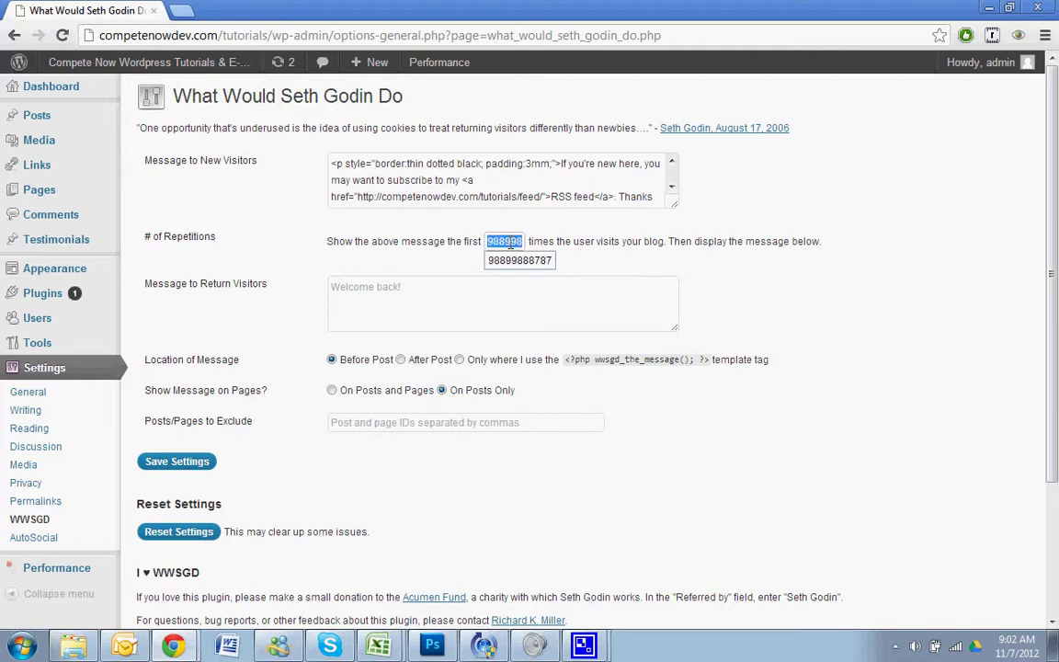
text(3)
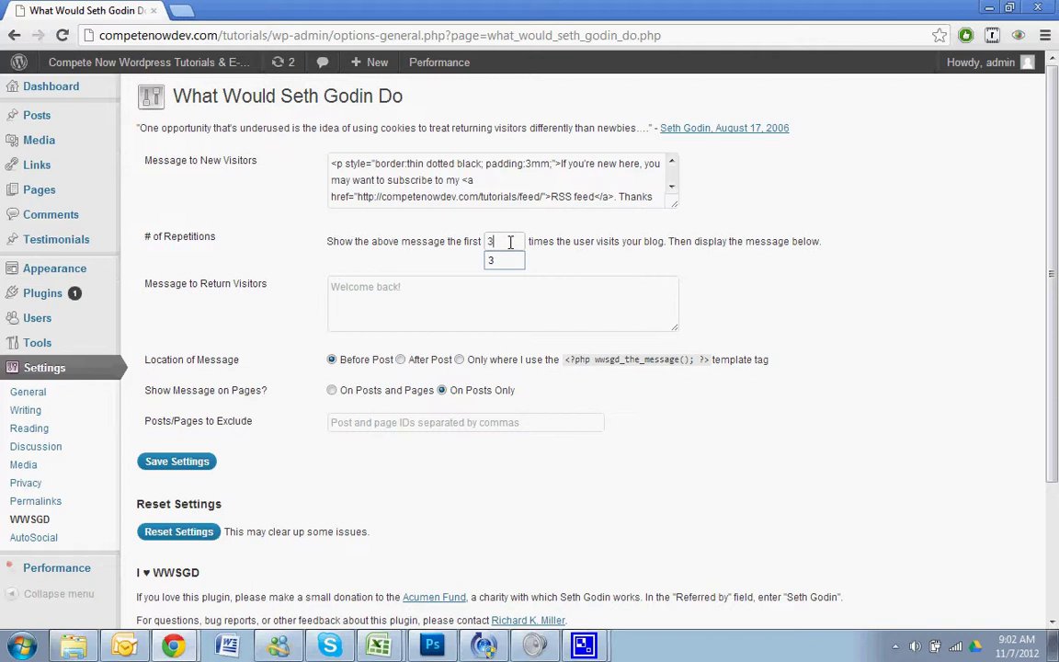
key(BackSpace)
text(87678657656)
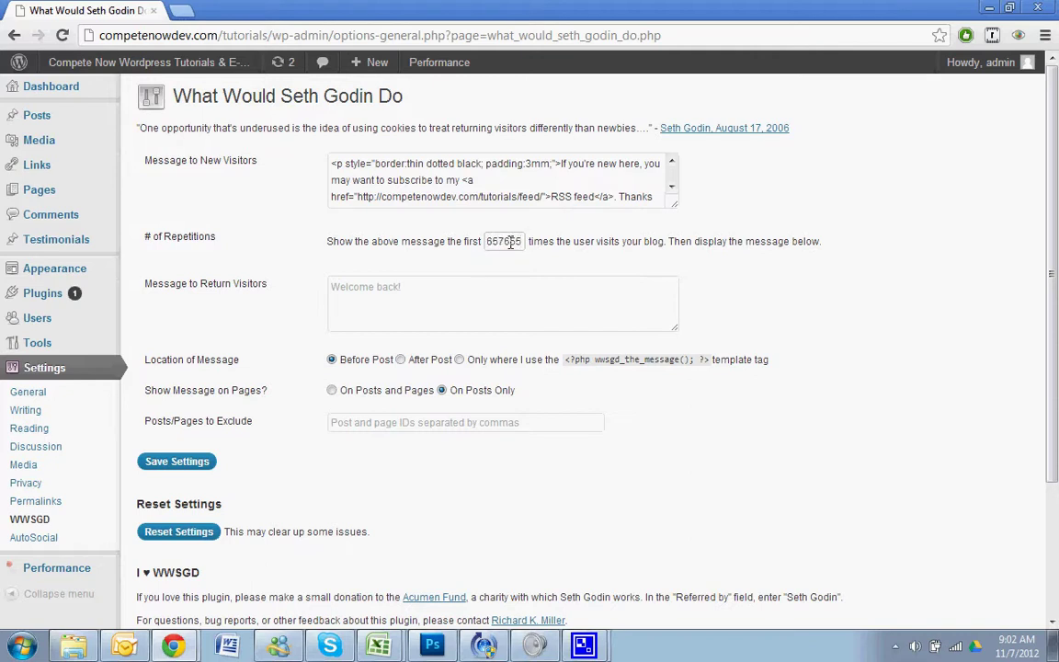
text(876766)
Step: Leave the Message to Return Visitors field empty
drag(275, 287, 147, 292)
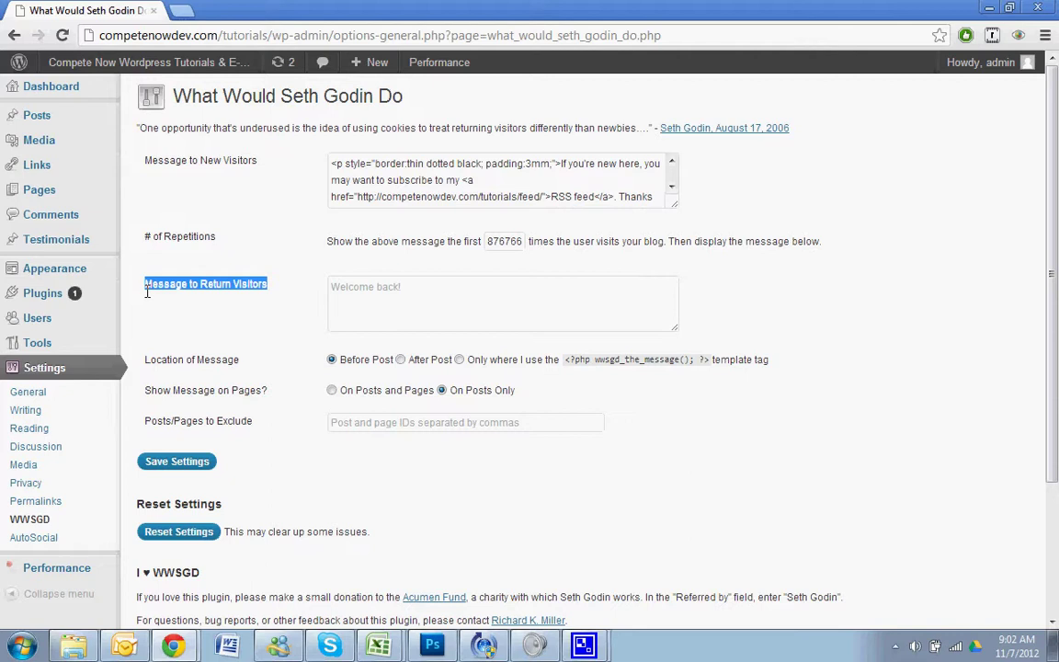
click(397, 289)
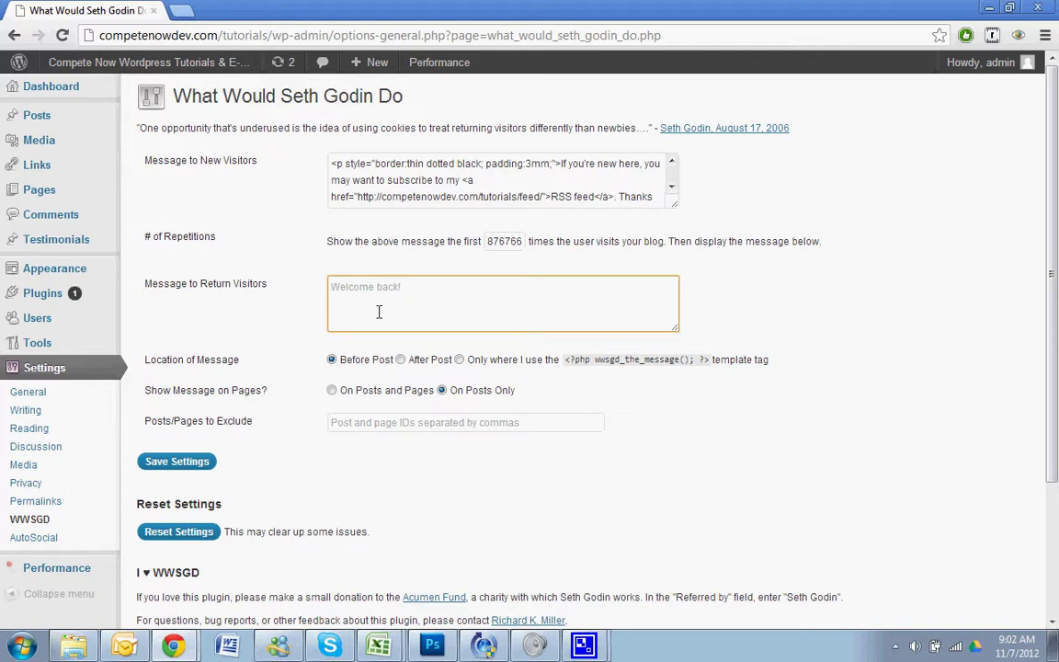
click(517, 460)
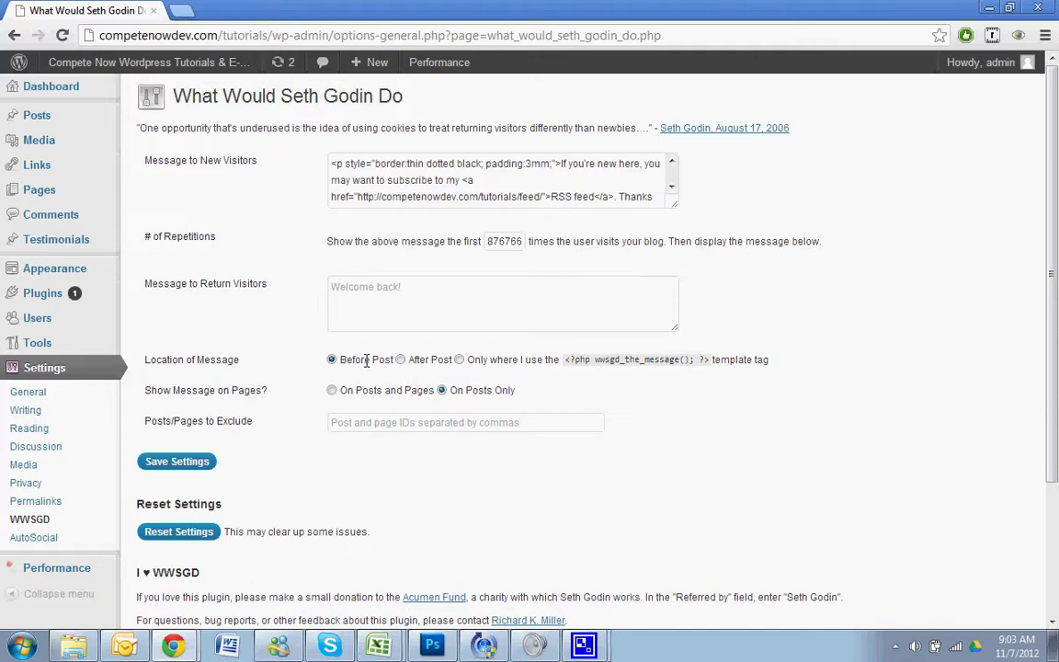
Step: Keep Before Post and On Posts Only selected, then save the plugin settings
scroll(565, 402, down, 1)
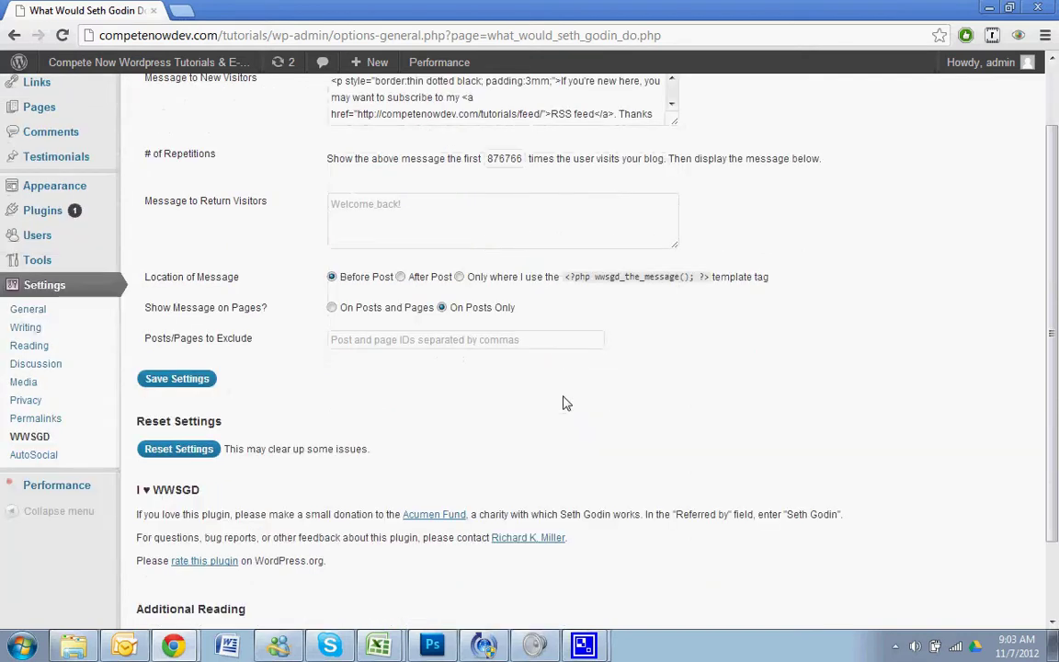
drag(356, 309, 539, 305)
click(452, 307)
click(541, 314)
click(331, 308)
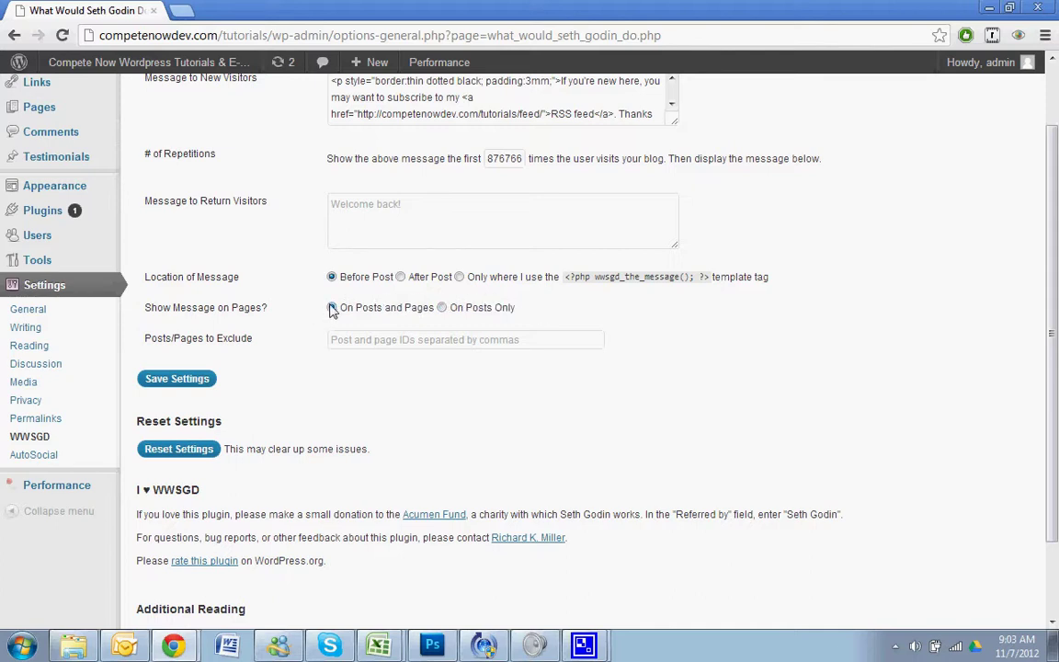
click(442, 308)
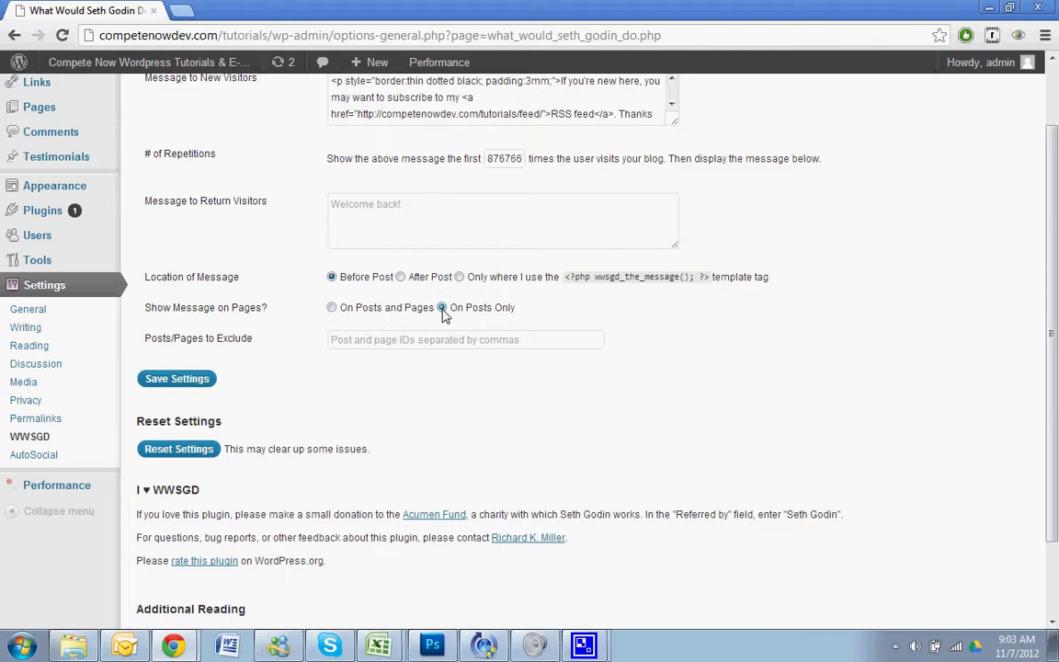
click(388, 345)
click(213, 377)
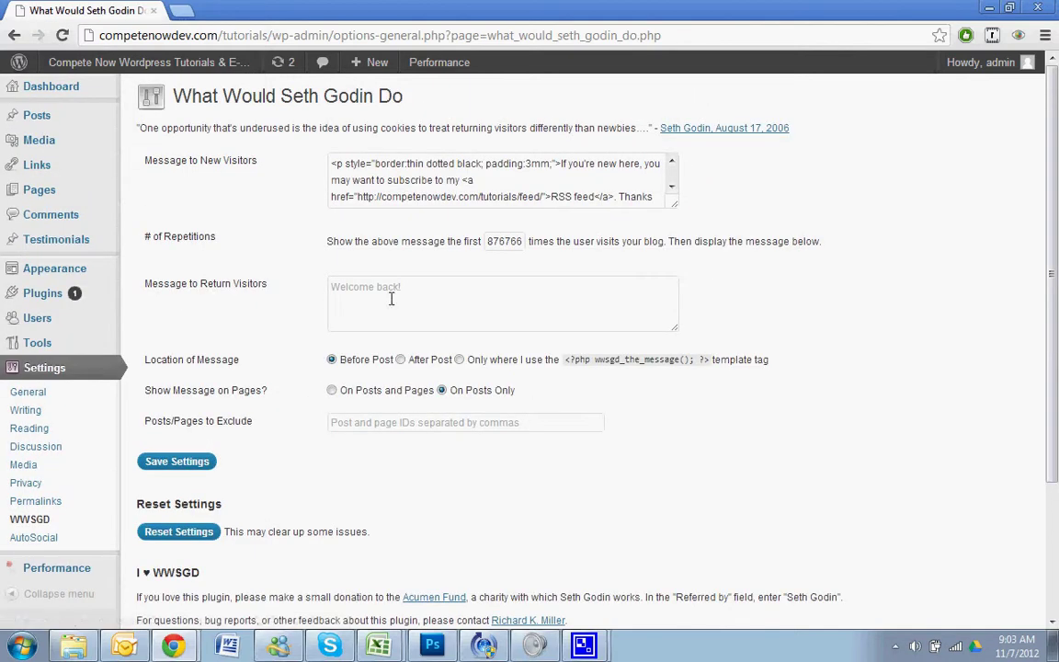
Step: Open the live site's blog page to check the new-visitor message
click(151, 87)
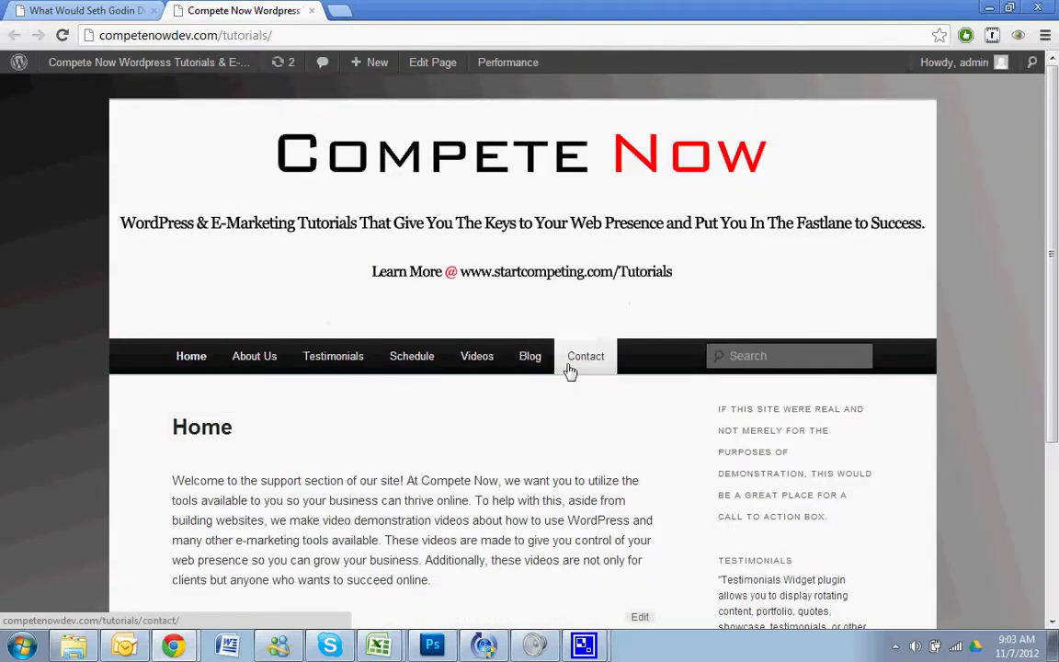
click(547, 368)
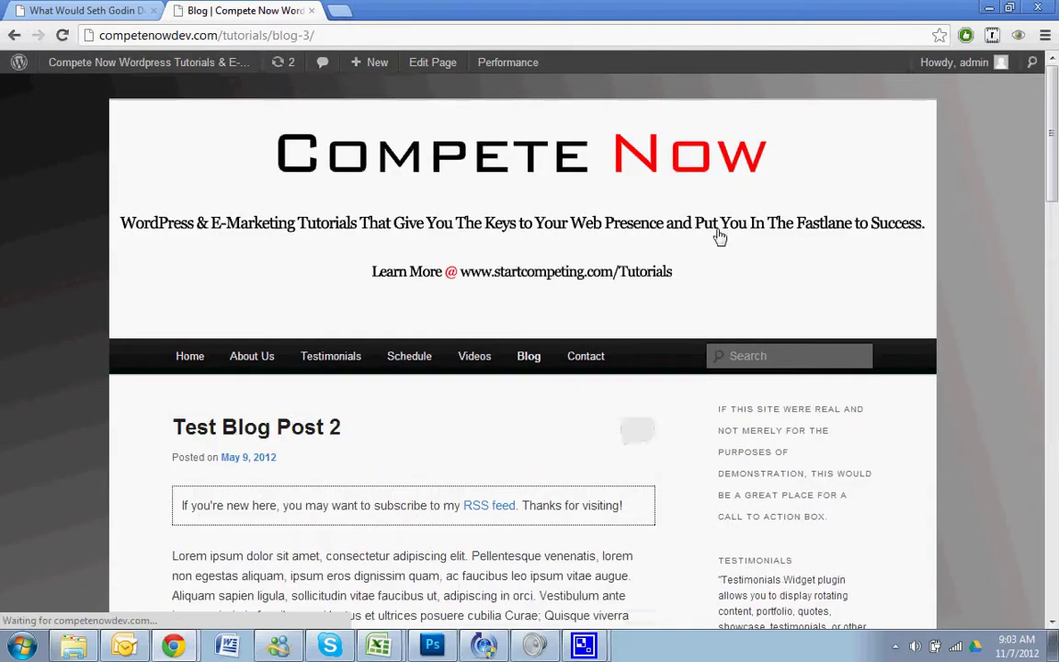
scroll(551, 367, down, 1)
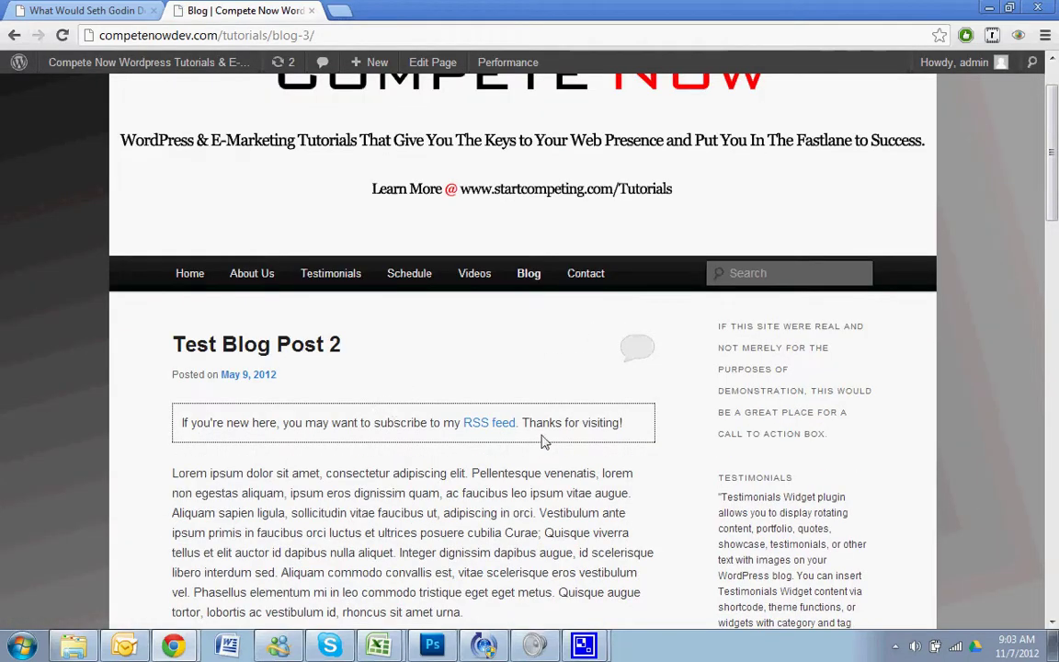
Step: Try the message's RSS feed link, then close the Web Store tab and viewing-service prompt
click(497, 425)
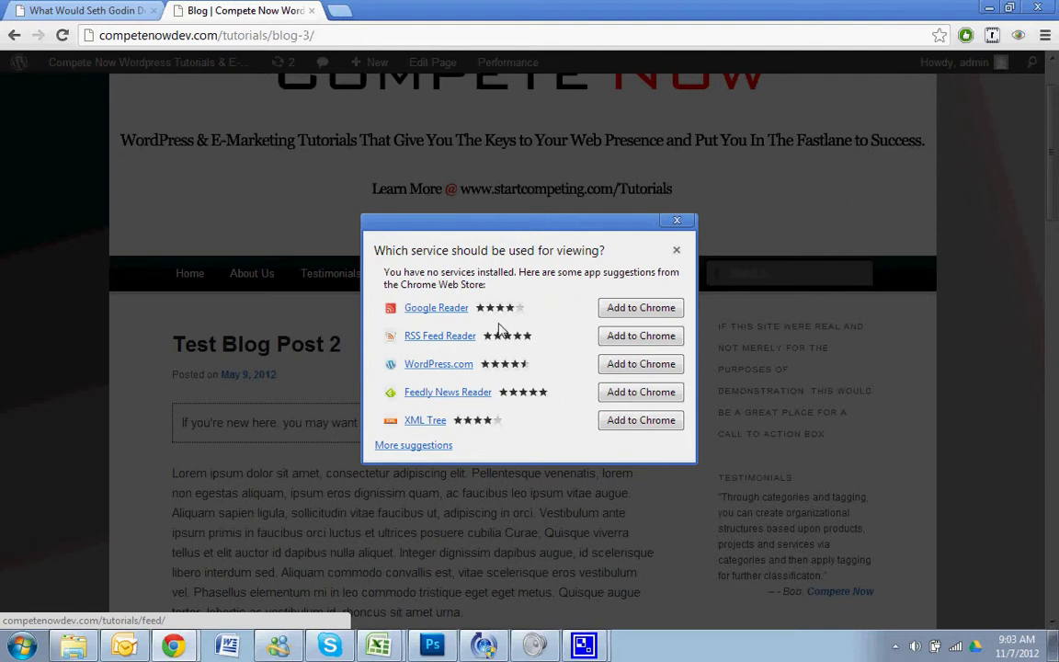
click(438, 443)
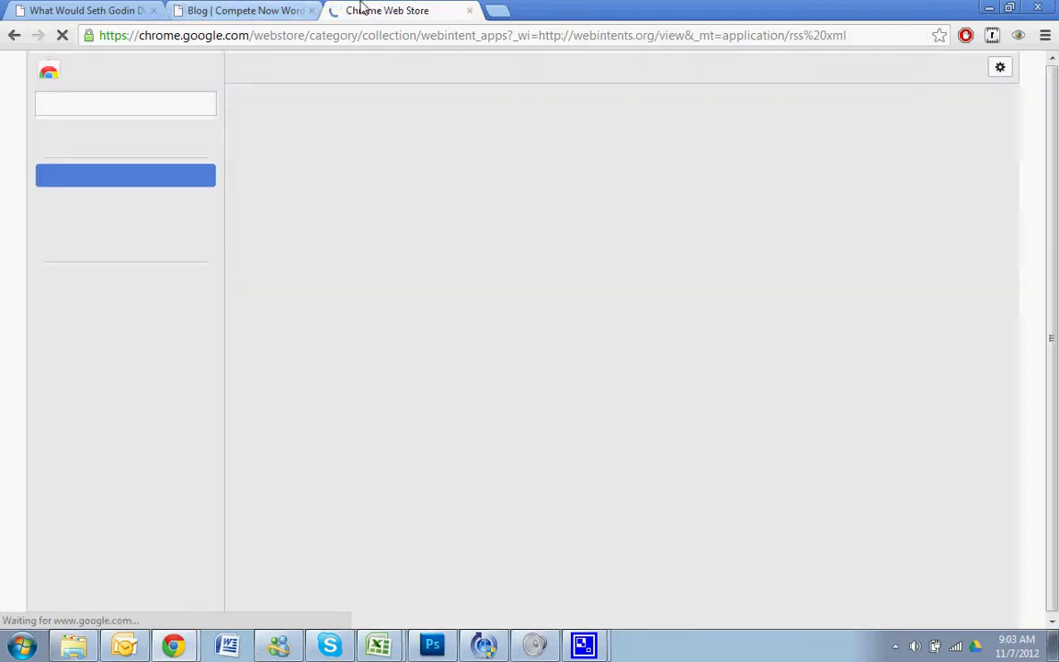
middle_click(359, 8)
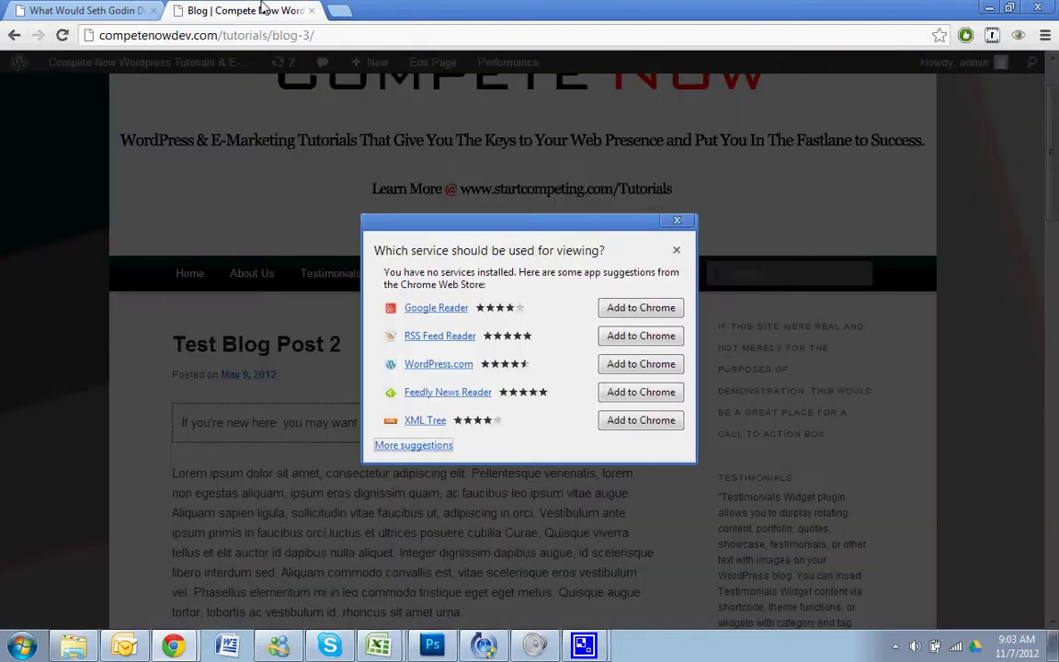
click(678, 221)
scroll(401, 423, down, 15)
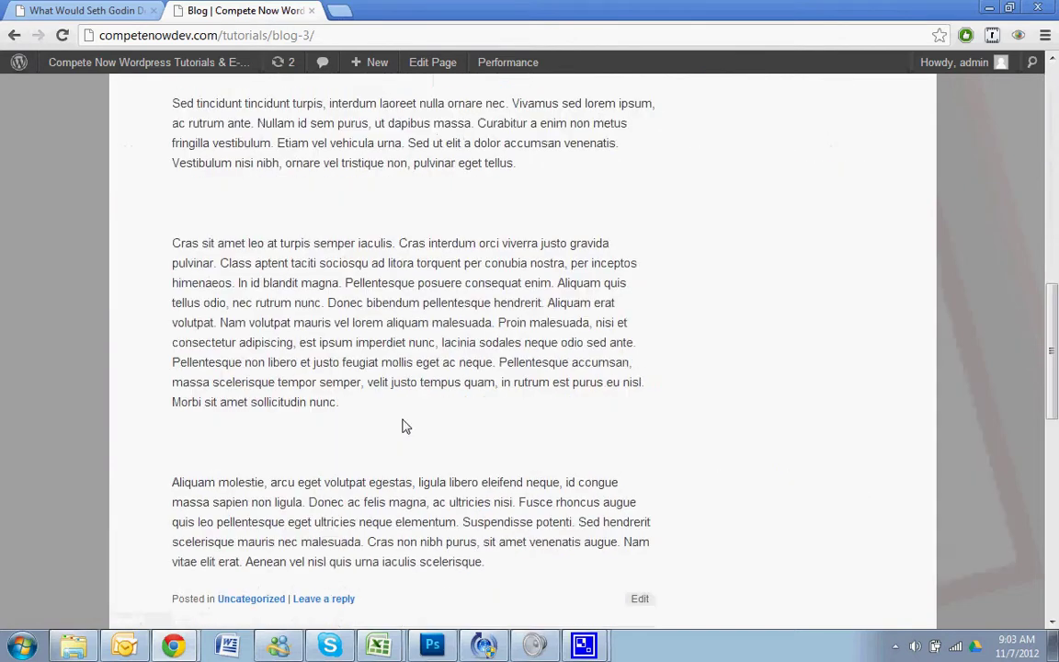
scroll(402, 423, up, 18)
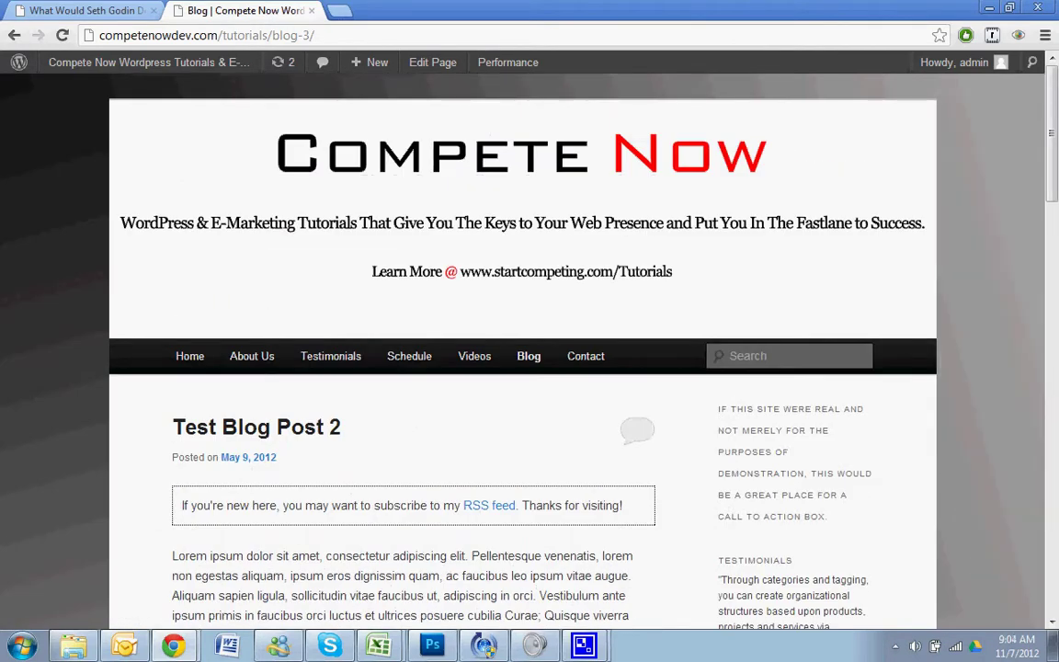
Step: Move the plugin author's page into its own separate tab
drag(87, 10, 432, 9)
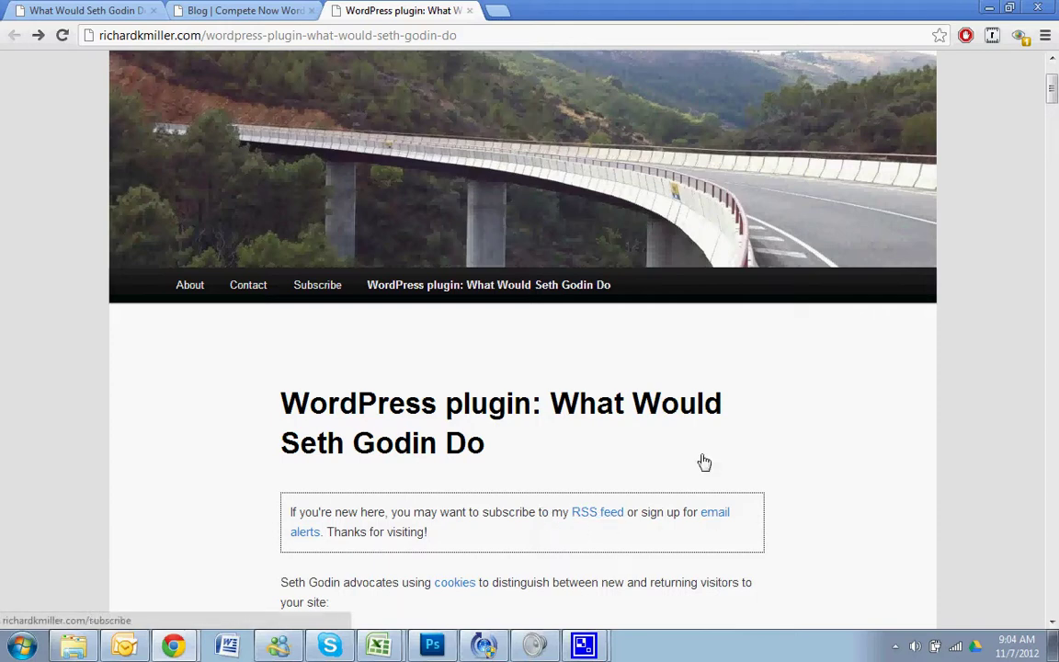
click(266, 10)
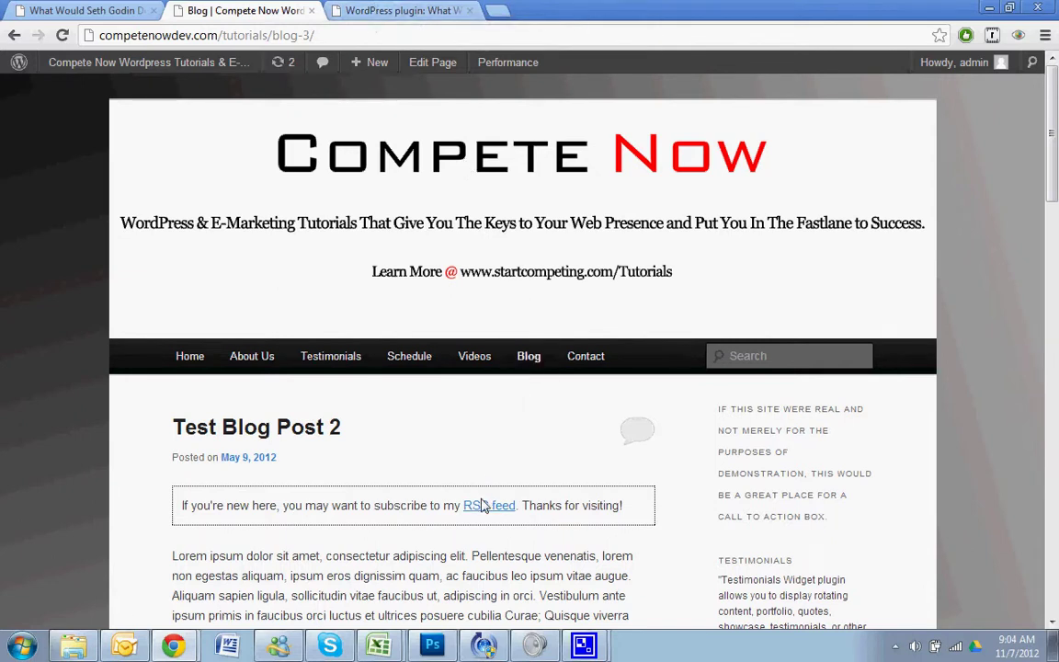
click(370, 9)
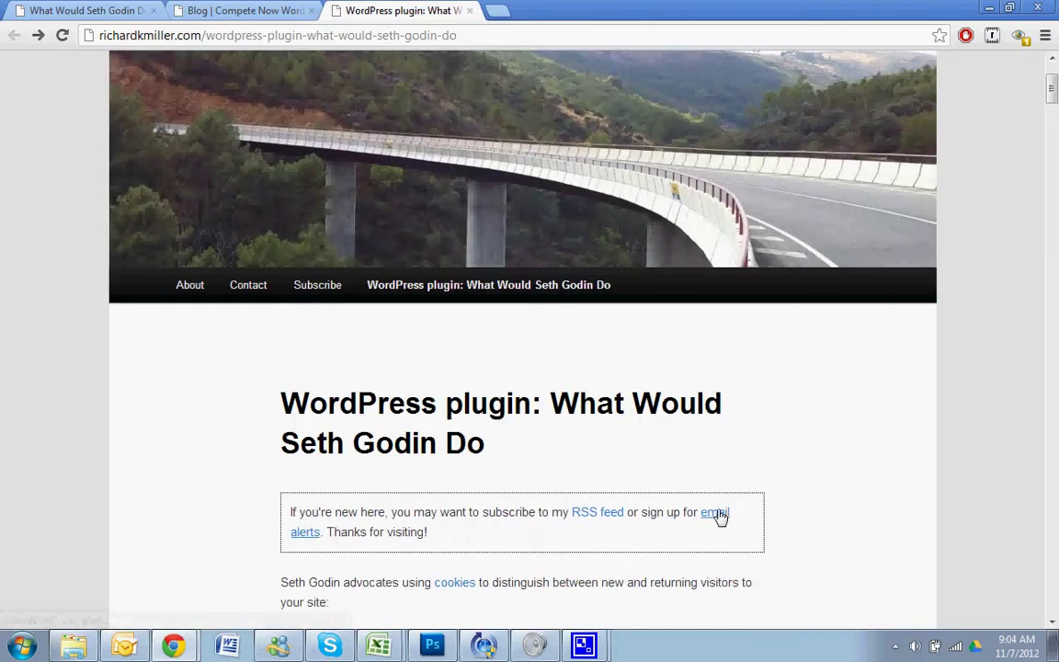
Step: Follow the author's 'email alerts' link and open his FeedBurner Subscribe page
scroll(716, 516, down, 1)
click(705, 432)
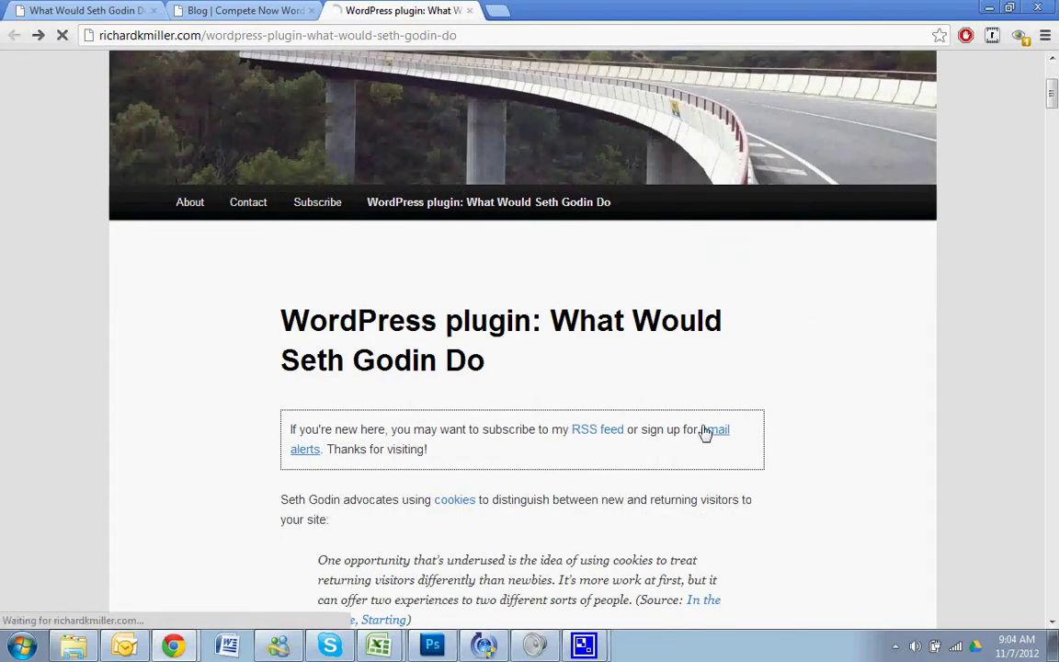
scroll(704, 432, down, 2)
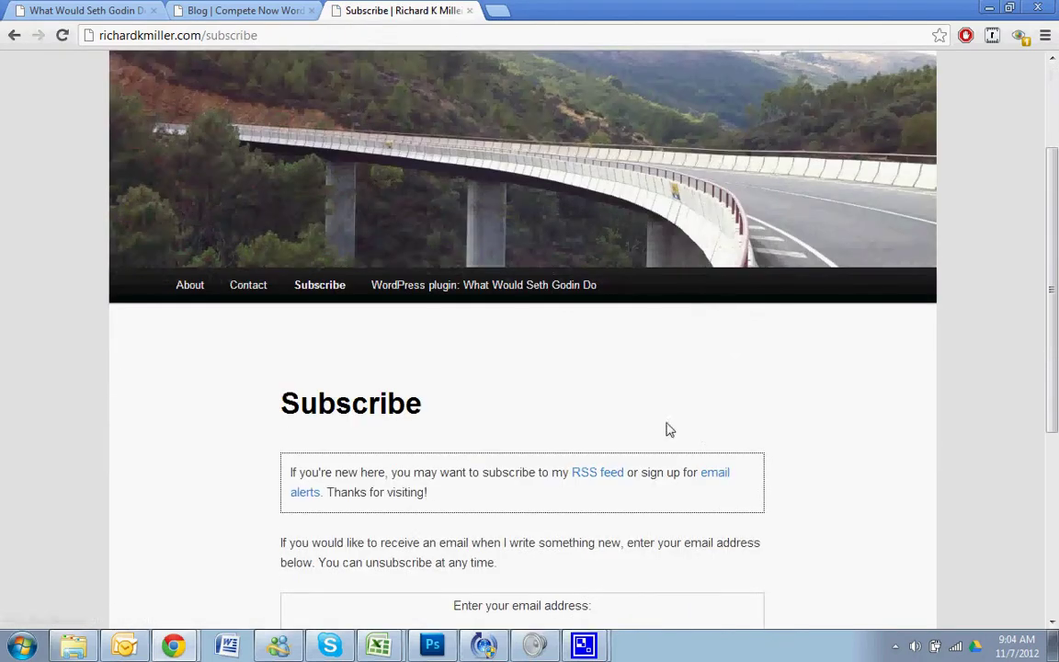
click(319, 284)
scroll(452, 376, down, 5)
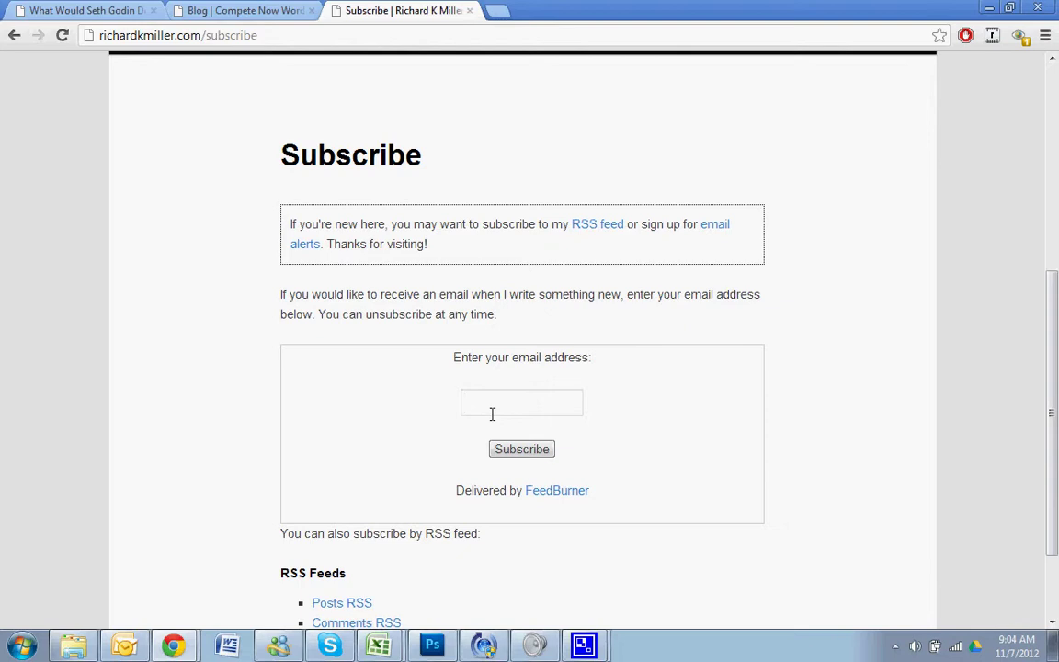
scroll(210, 394, up, 5)
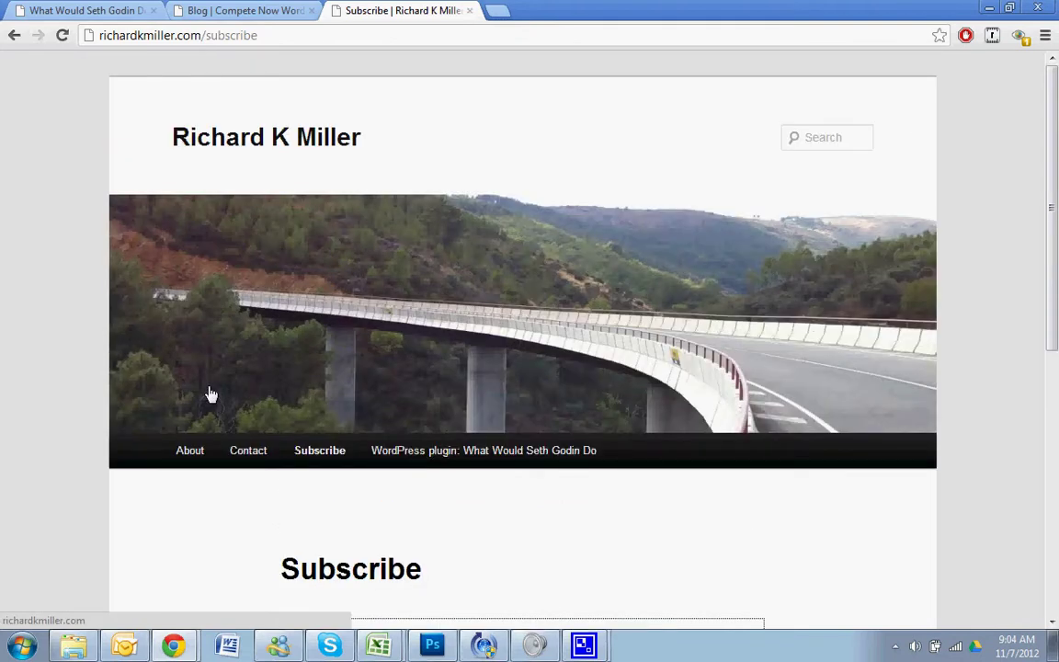
Step: In the WWSGD settings, replace the new-visitor link text 'RSS feed' with 'email alerts.'
click(234, 10)
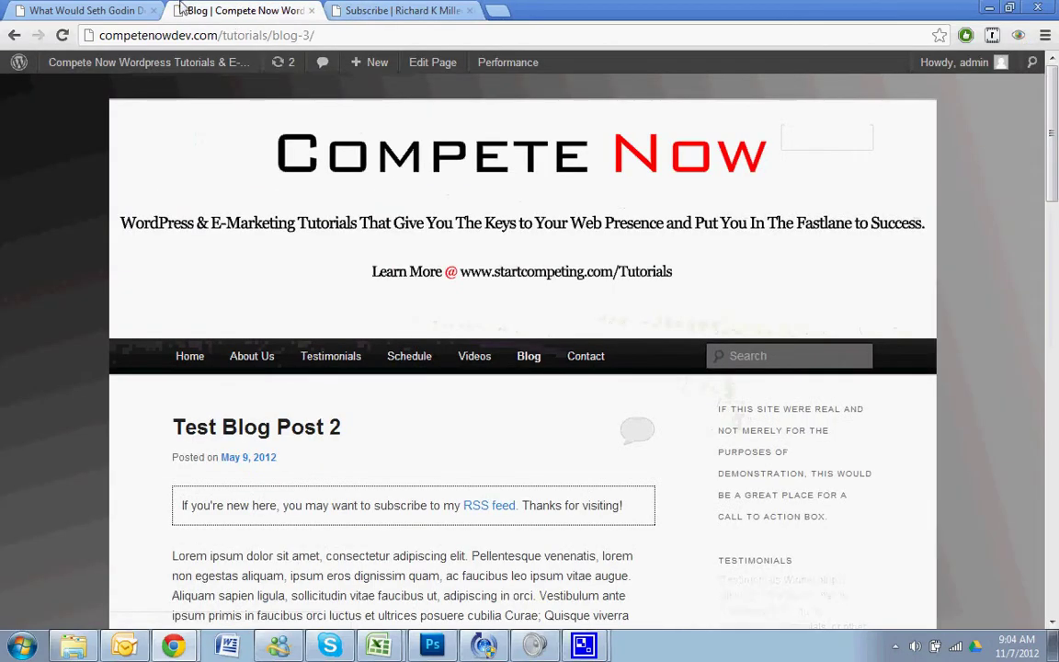
click(92, 10)
click(491, 187)
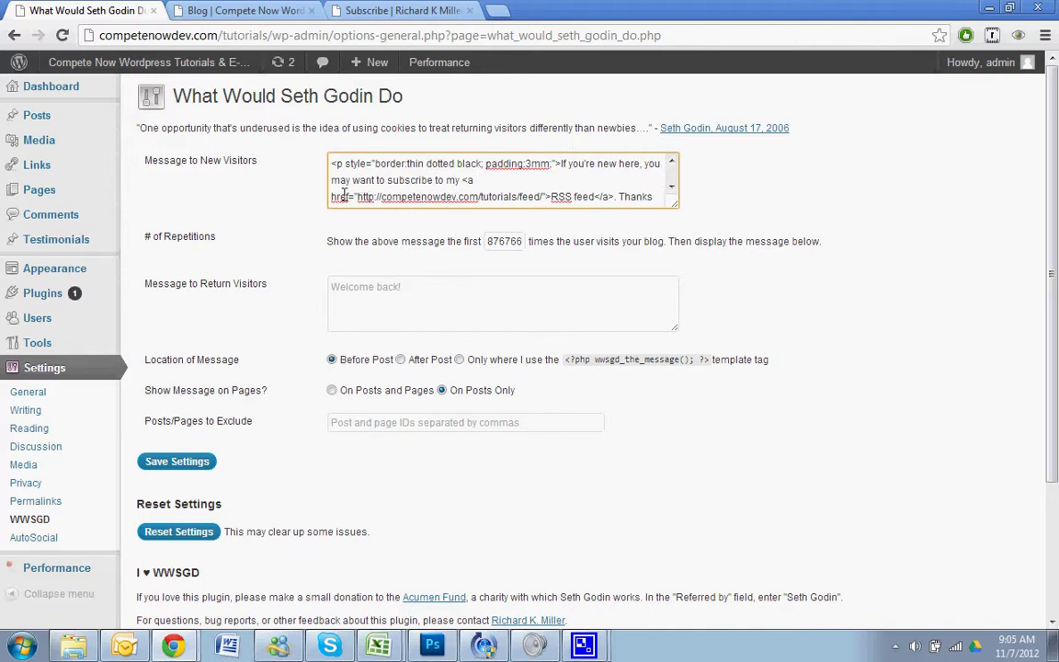
click(671, 186)
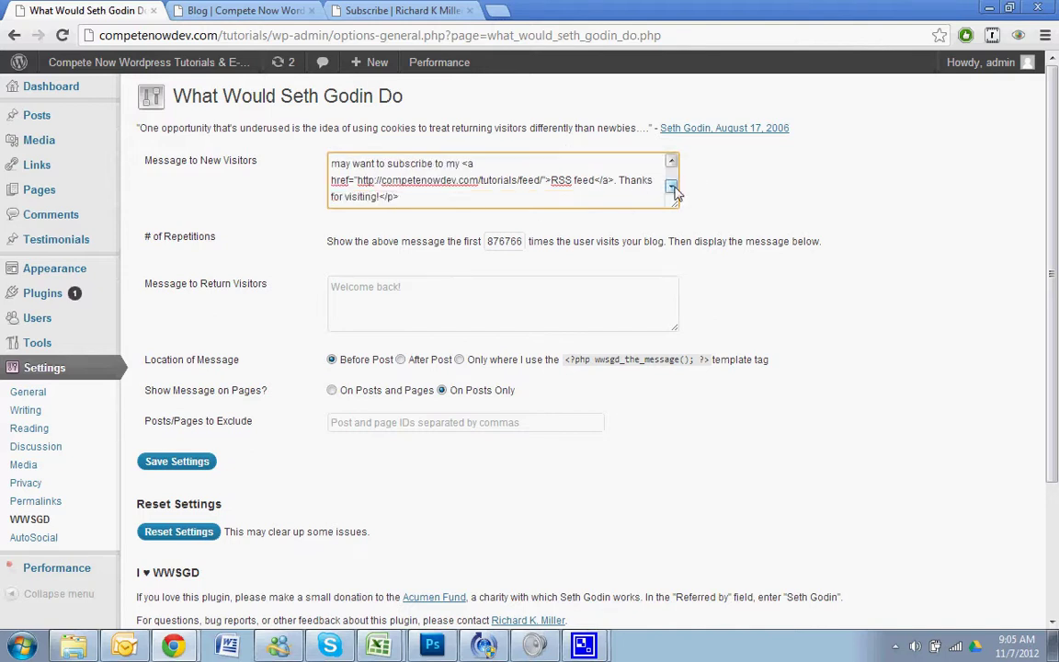
click(593, 181)
key(BackSpace)
key(BackSpace)
key(BackSpace)
key(BackSpace)
key(BackSpace)
key(BackSpace)
key(BackSpace)
key(BackSpace)
text(Email Al)
key(BackSpace)
key(BackSpace)
key(BackSpace)
key(BackSpace)
key(BackSpace)
key(BackSpace)
key(BackSpace)
key(BackSpace)
text(email all)
key(BackSpace)
text(erts.)
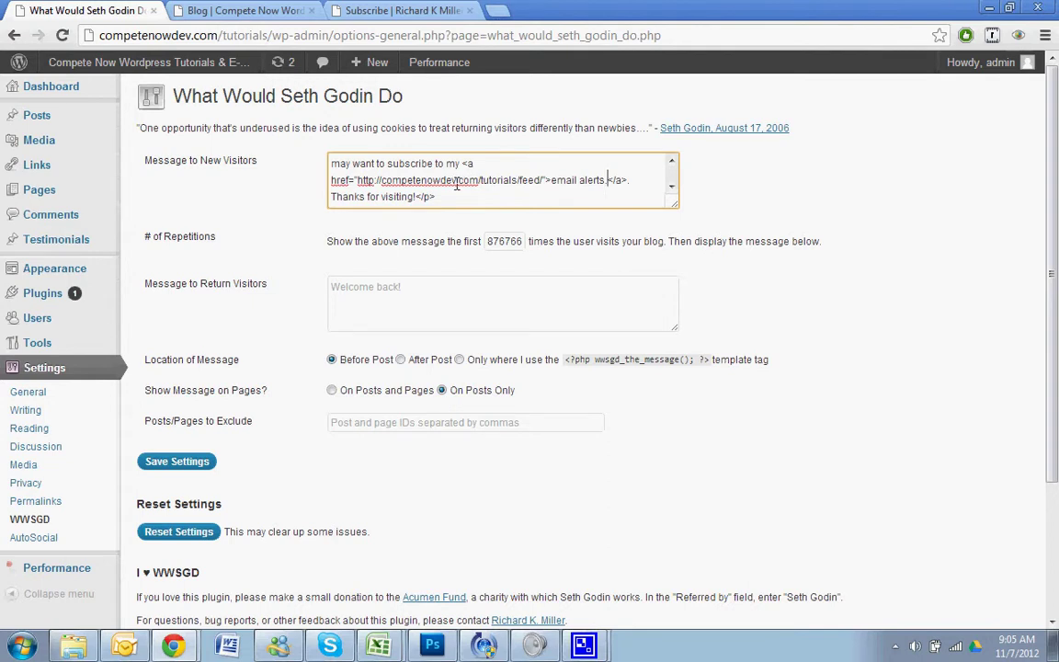
Step: Publish a page titled 'Subscribe to my blog' with body 'embed sign up box here.' and view it
click(184, 11)
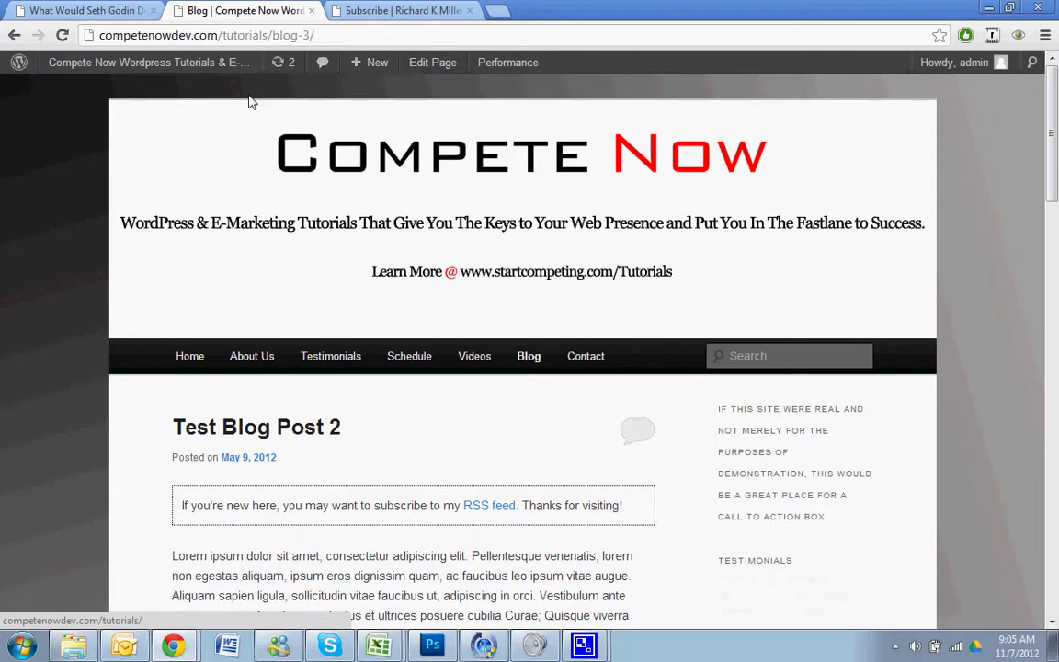
mouse_move(363, 63)
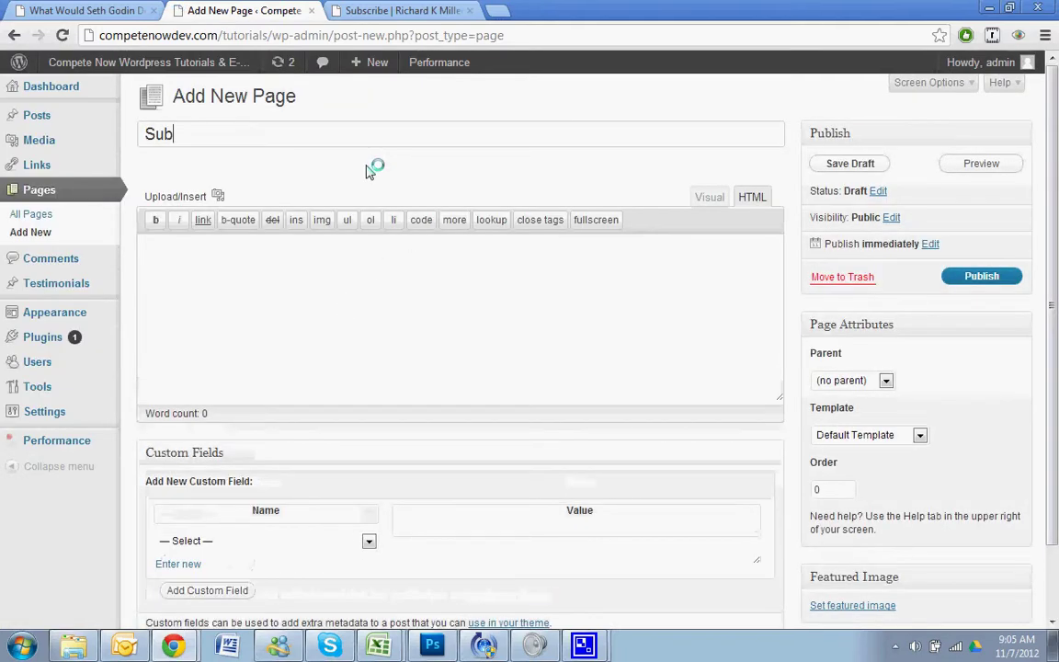
text(sc)
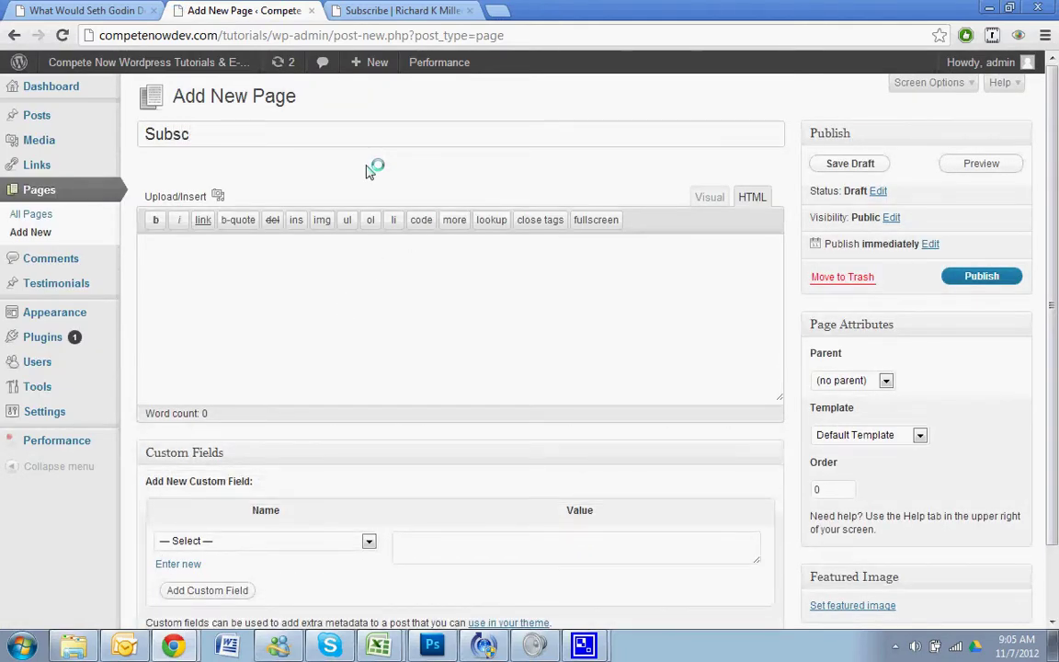
text(ribe to my blog)
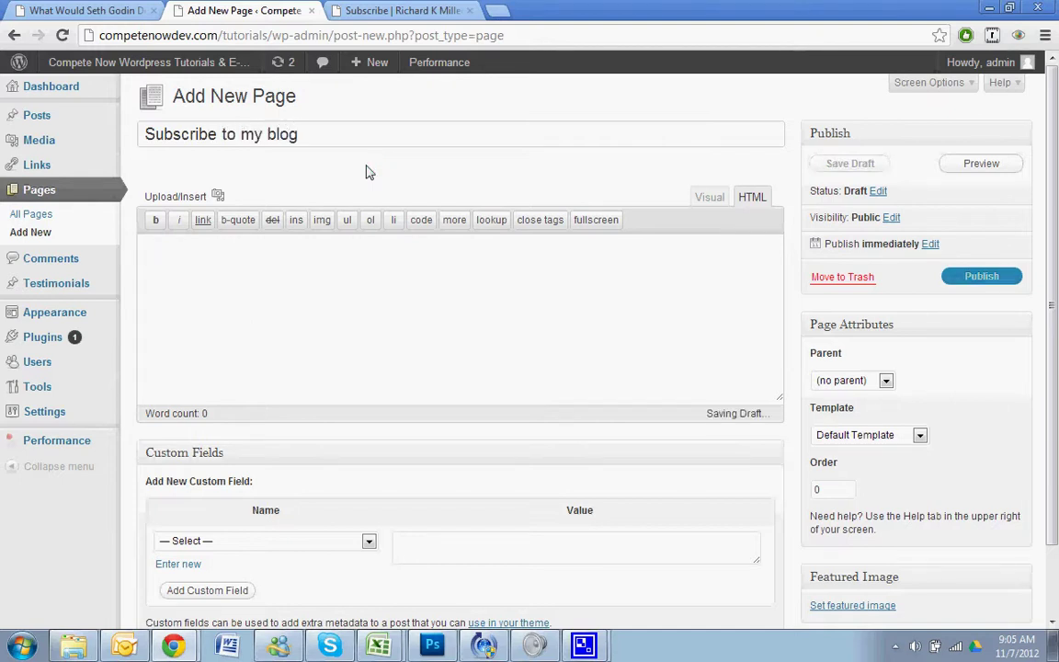
key(Tab)
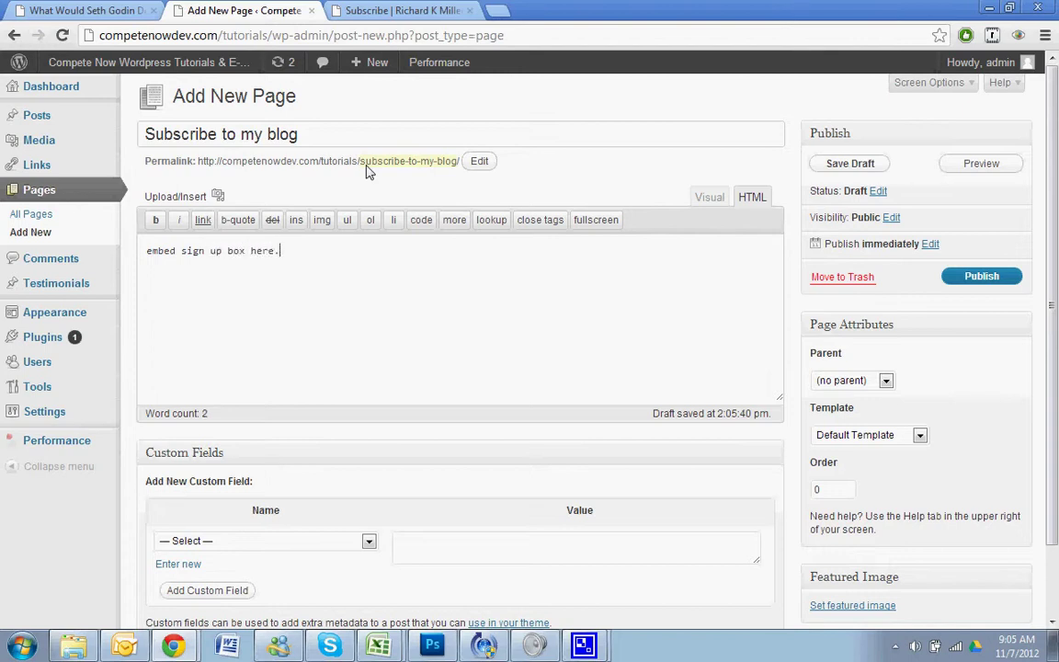
click(981, 280)
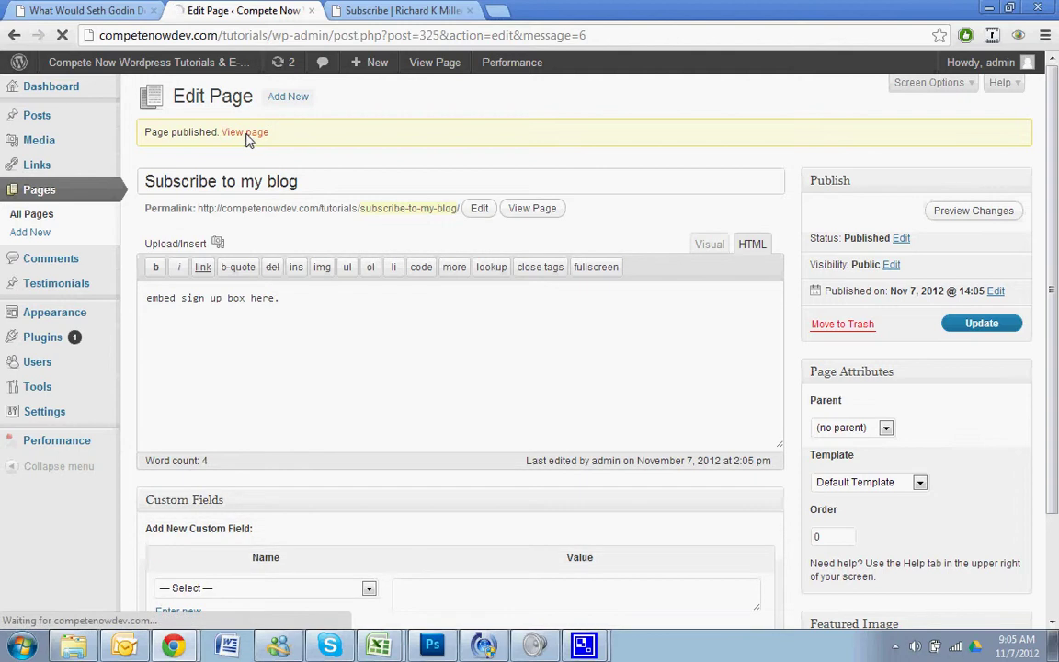
click(245, 133)
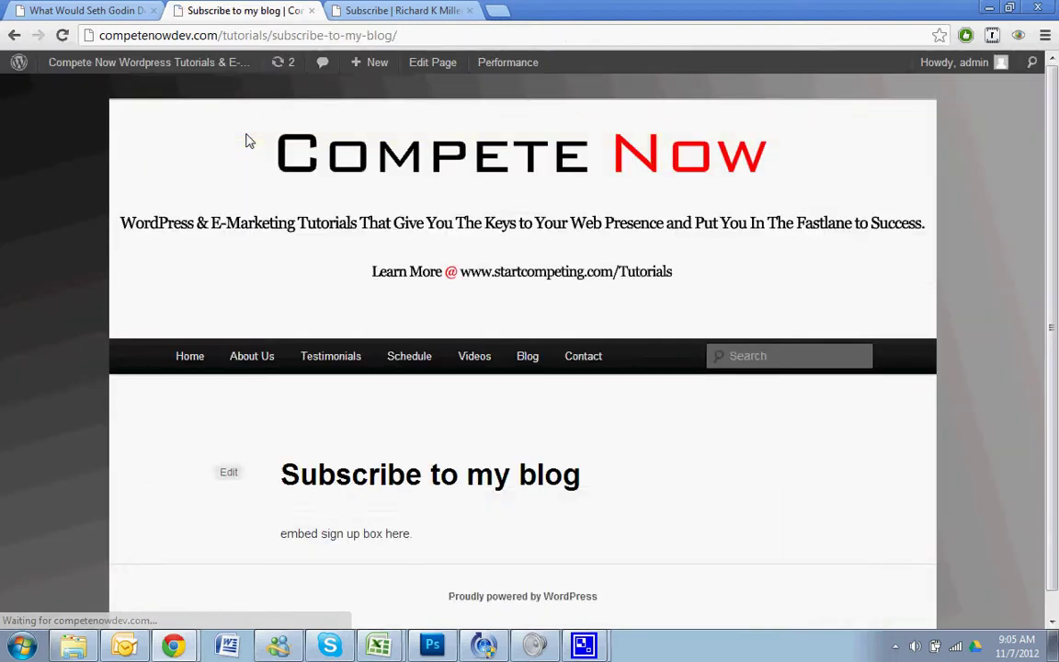
scroll(421, 278, down, 1)
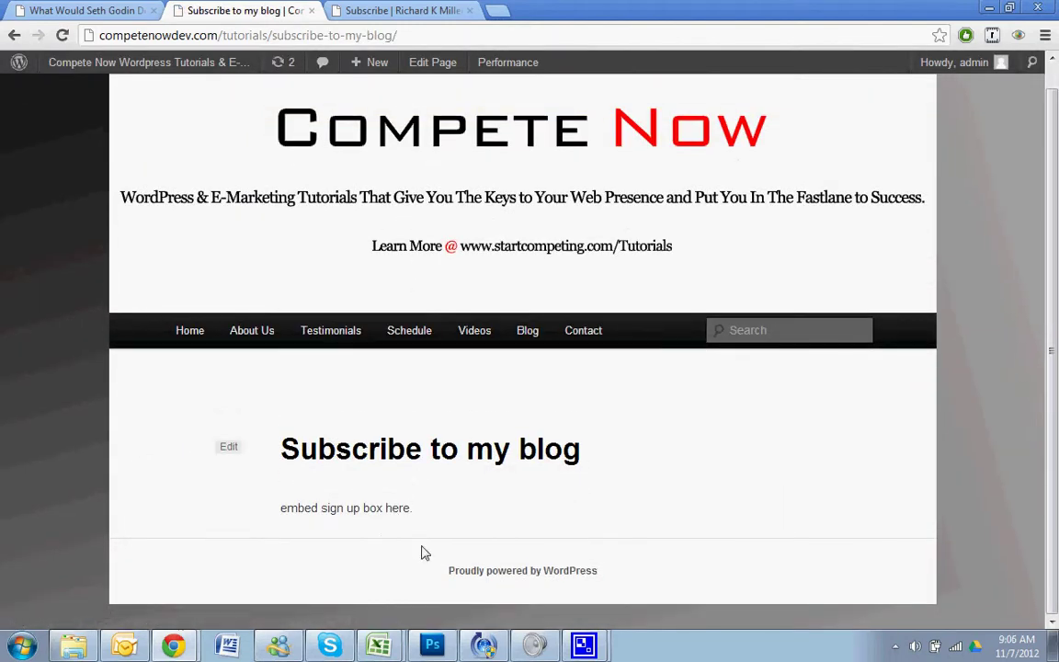
Step: Copy the Subscribe to my blog page's URL from the address bar
click(195, 35)
right_click(195, 35)
click(239, 84)
Step: Paste that URL over the feed URL in the message's link and save the settings
click(101, 10)
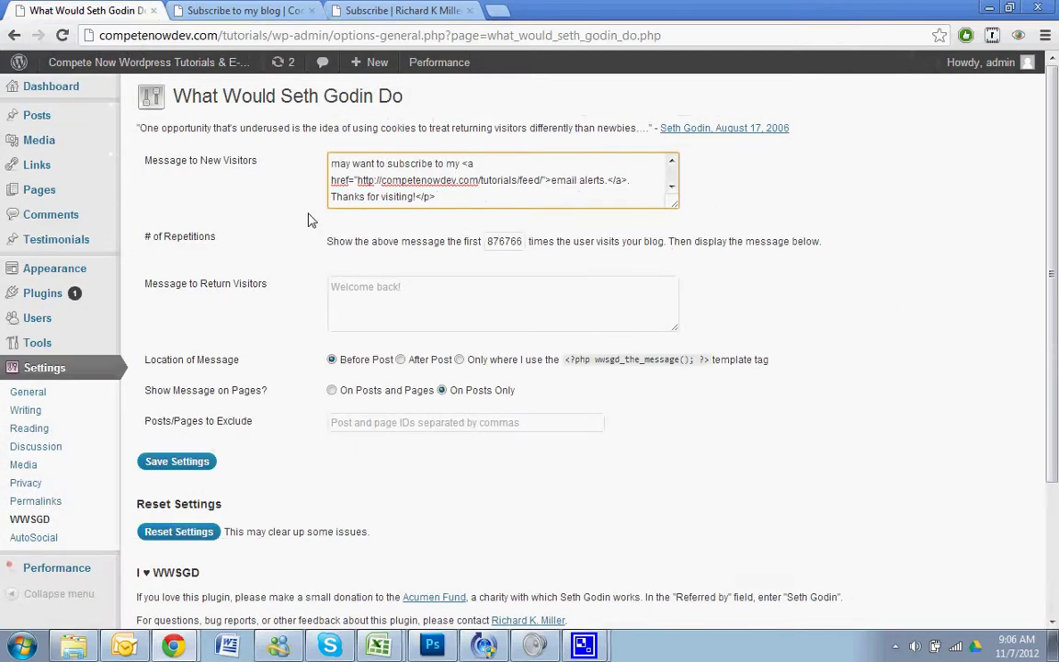
drag(359, 181, 530, 180)
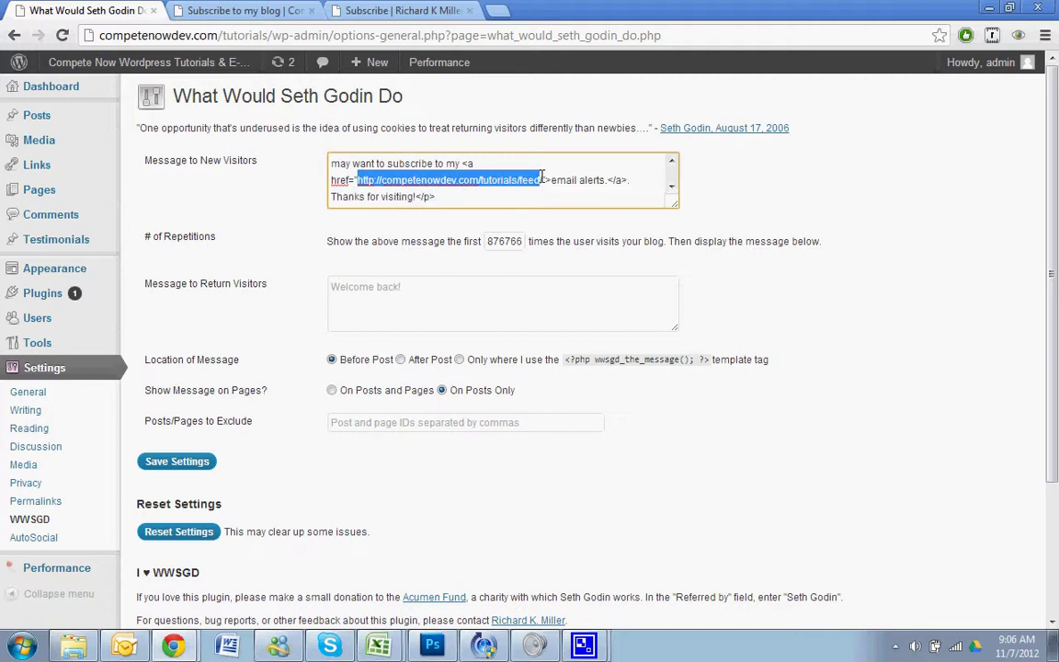
right_click(503, 181)
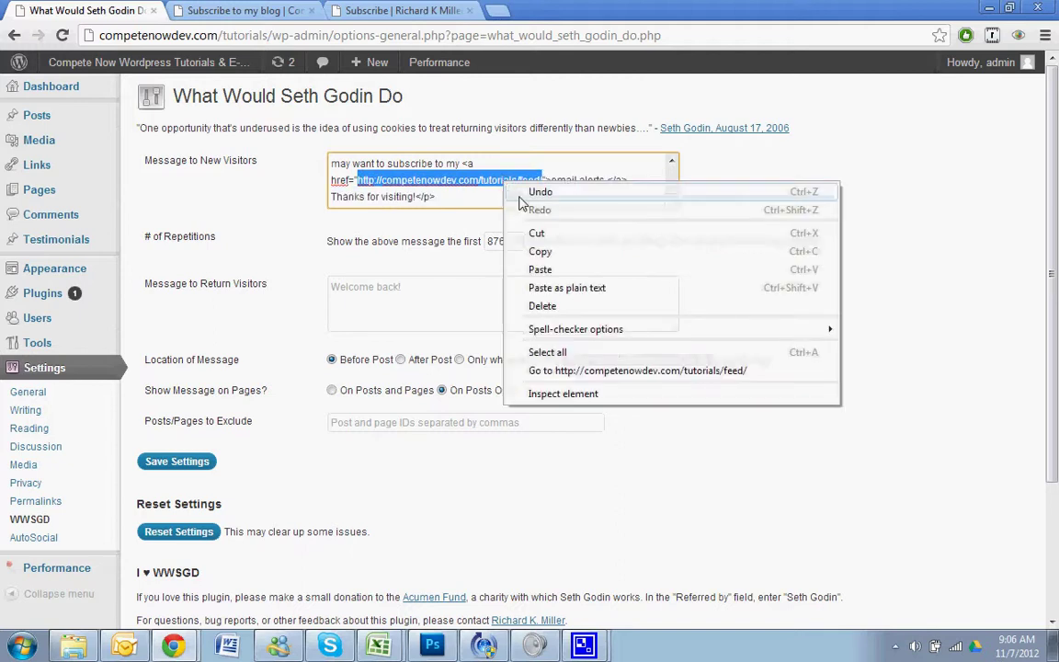
click(558, 272)
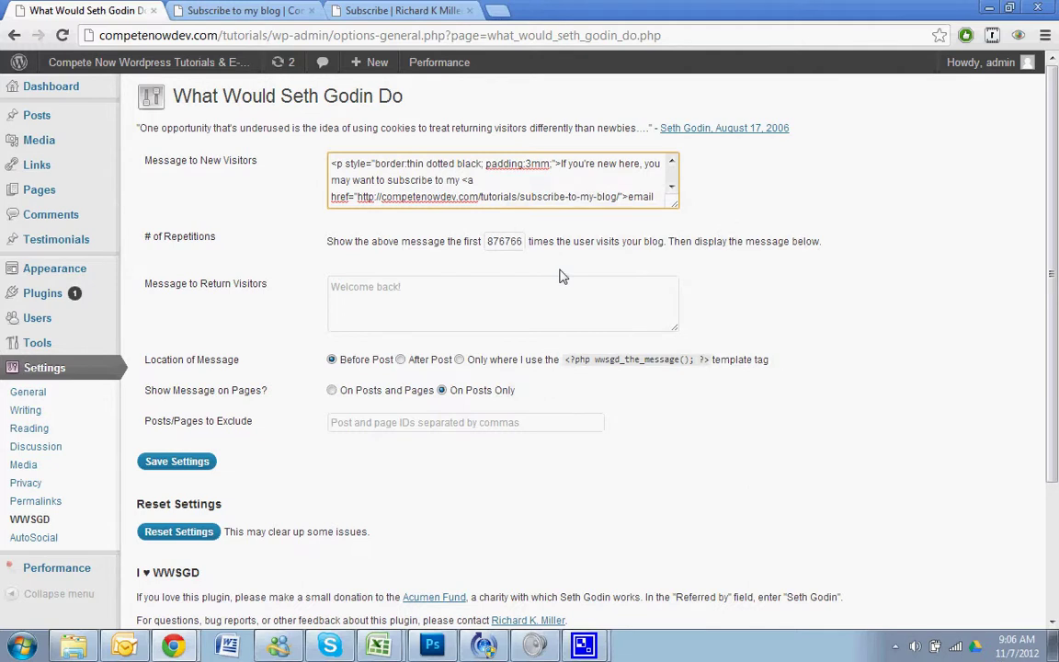
click(153, 461)
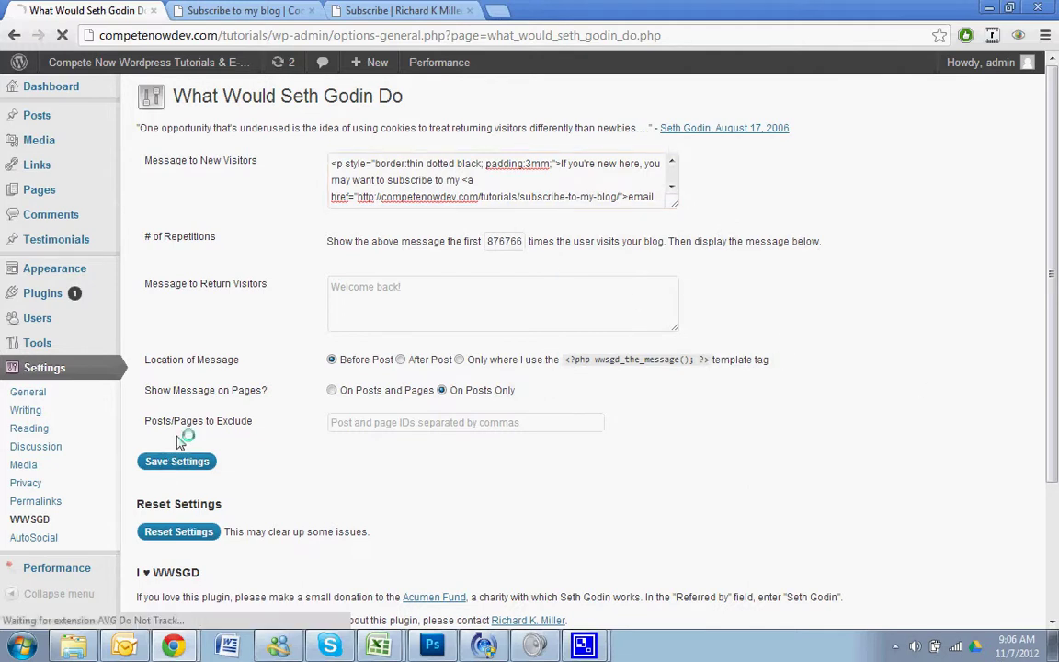
click(248, 10)
Step: Close the author's Subscribe tab and confirm the blog's 'email alerts' link opens Subscribe to my blog
click(516, 332)
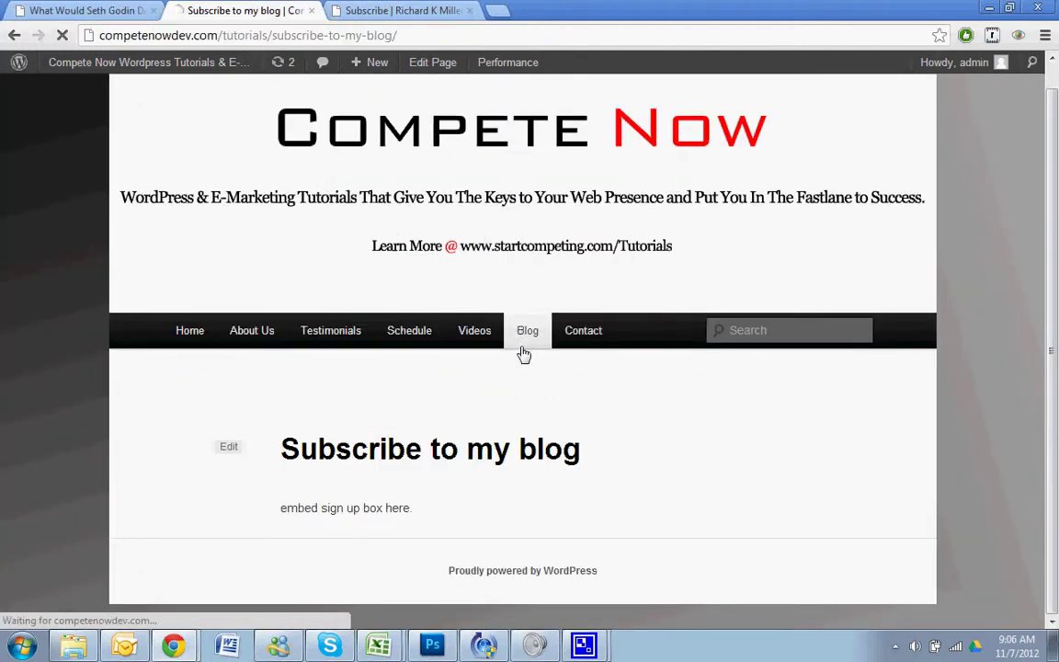
click(450, 11)
click(468, 11)
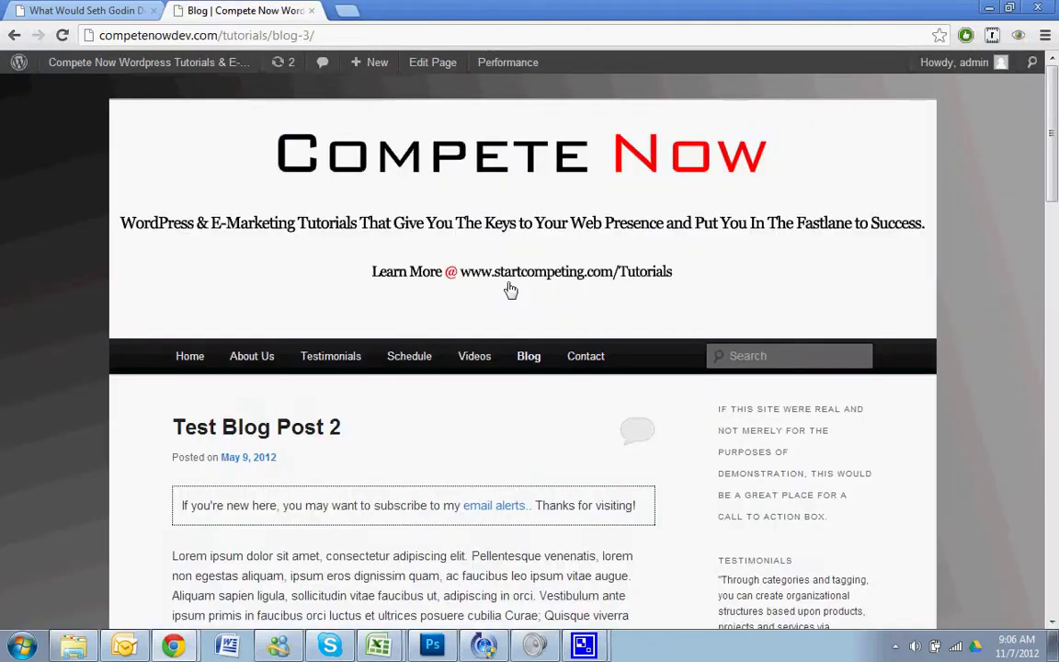
scroll(510, 291, down, 1)
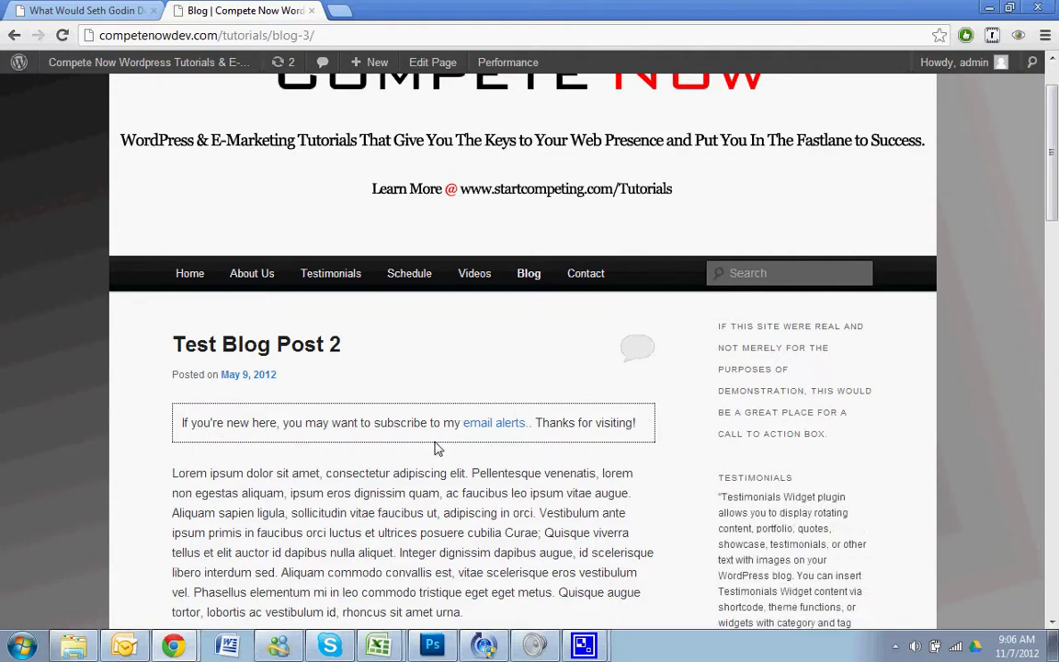
click(501, 426)
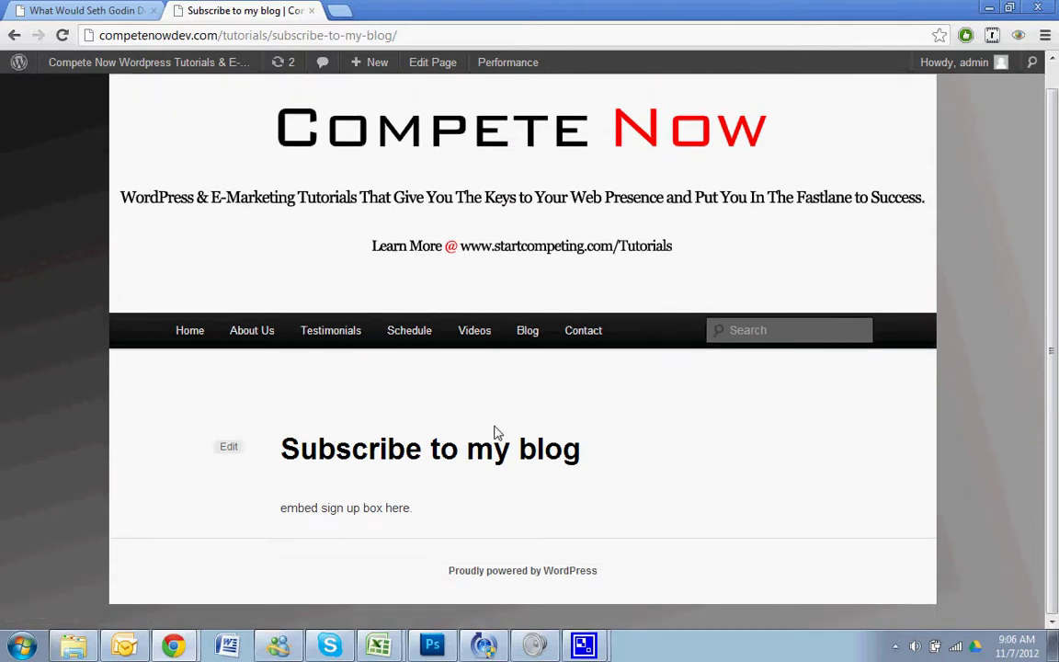
scroll(496, 432, up, 1)
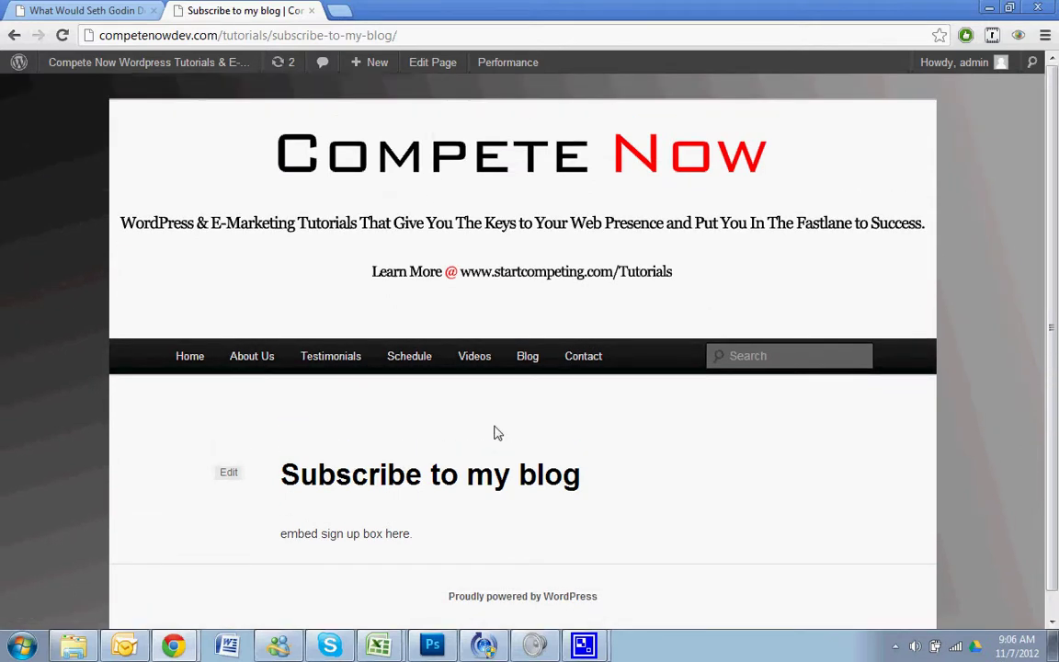